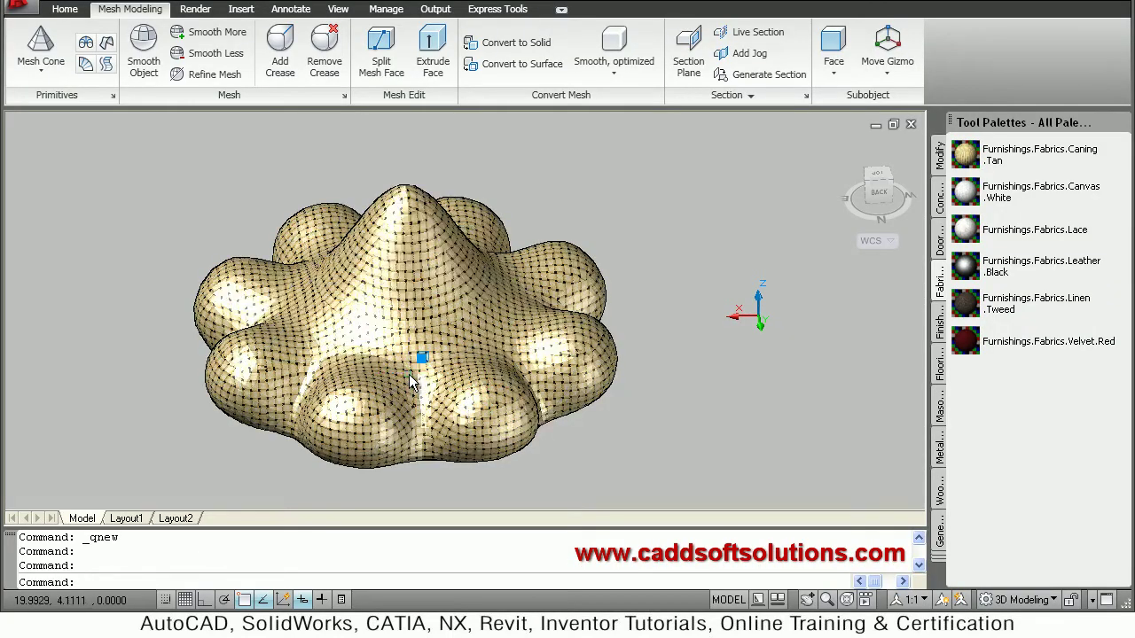
- Pan and orbit the tan-caned scalloped mesh cap into a side view
middle_drag(409, 374, 703, 306)
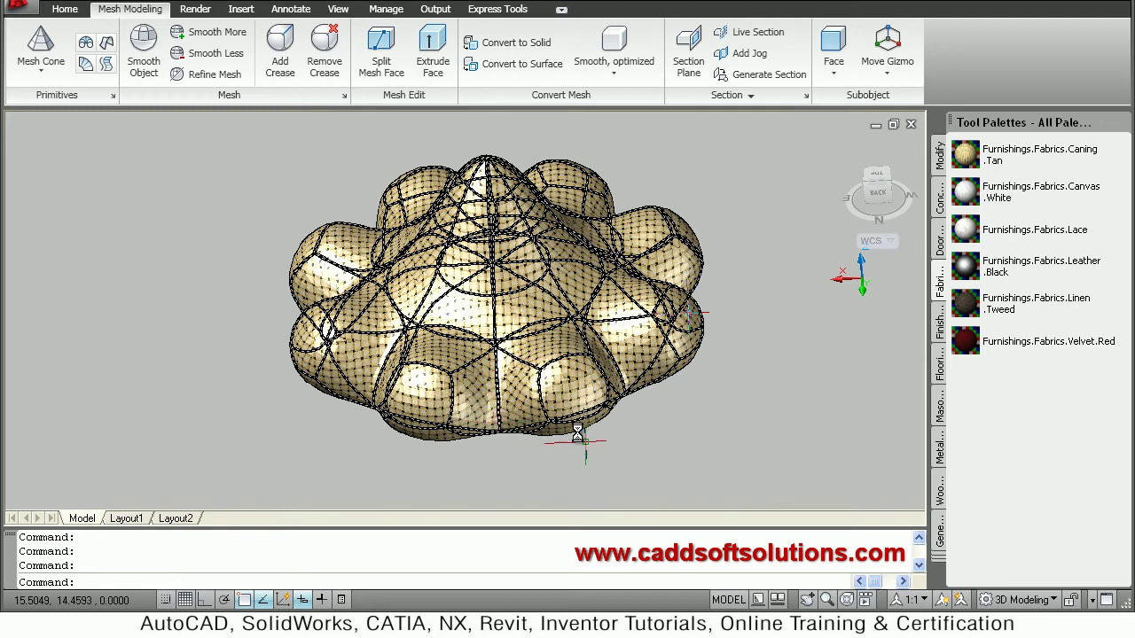
mouse_move(577, 434)
shift+middle_down()
mouse_move(572, 224)
mouse_move(578, 376)
shift+middle_up()
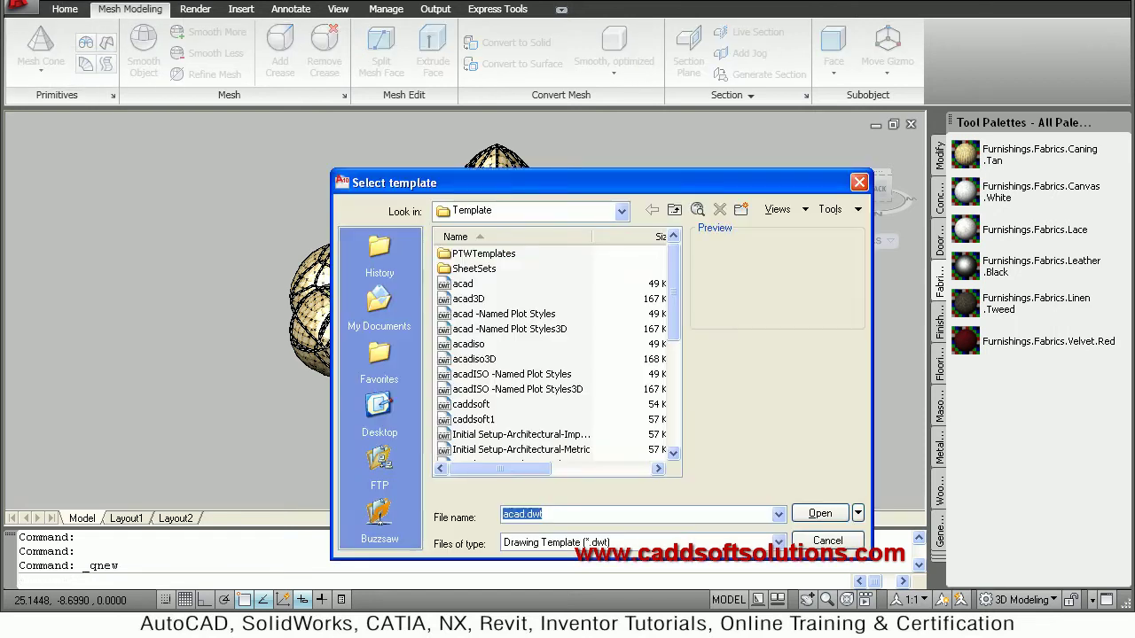
- Create a new drawing from the acad.dwt template
click(491, 290)
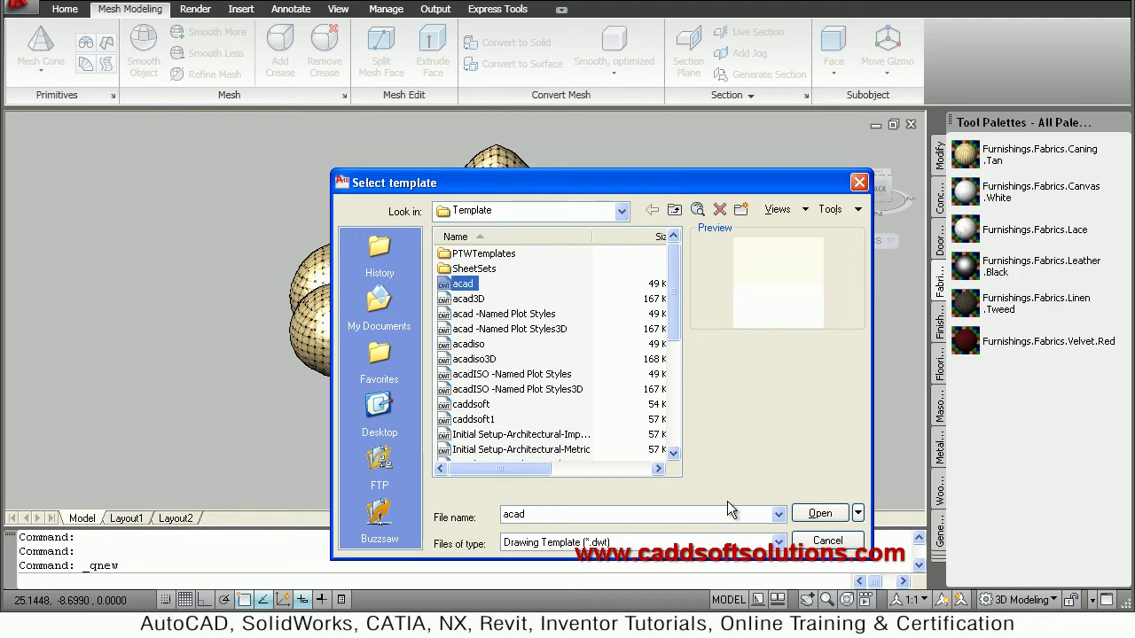
click(804, 514)
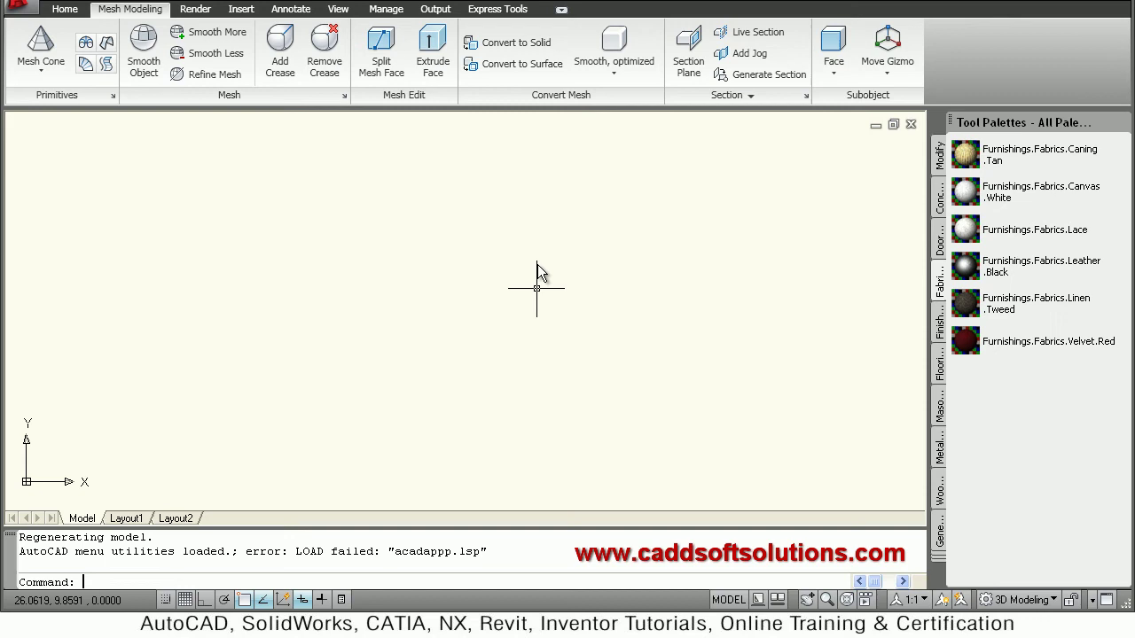
- Switch to SE Isometric view and set UCSICON to Noorigin
click(67, 10)
click(719, 63)
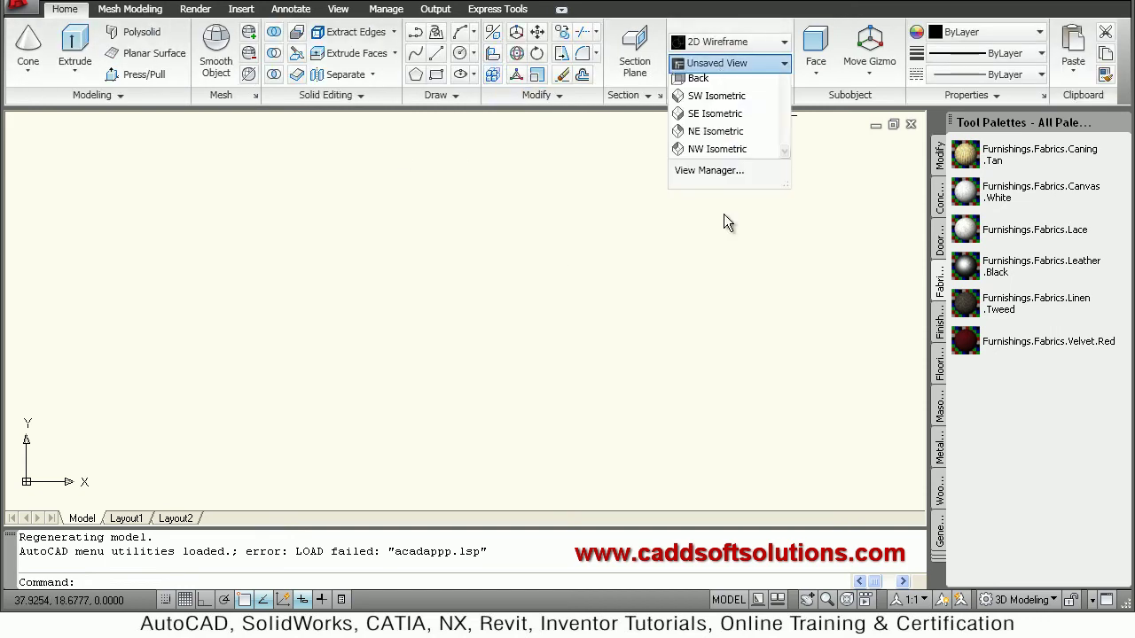
click(720, 206)
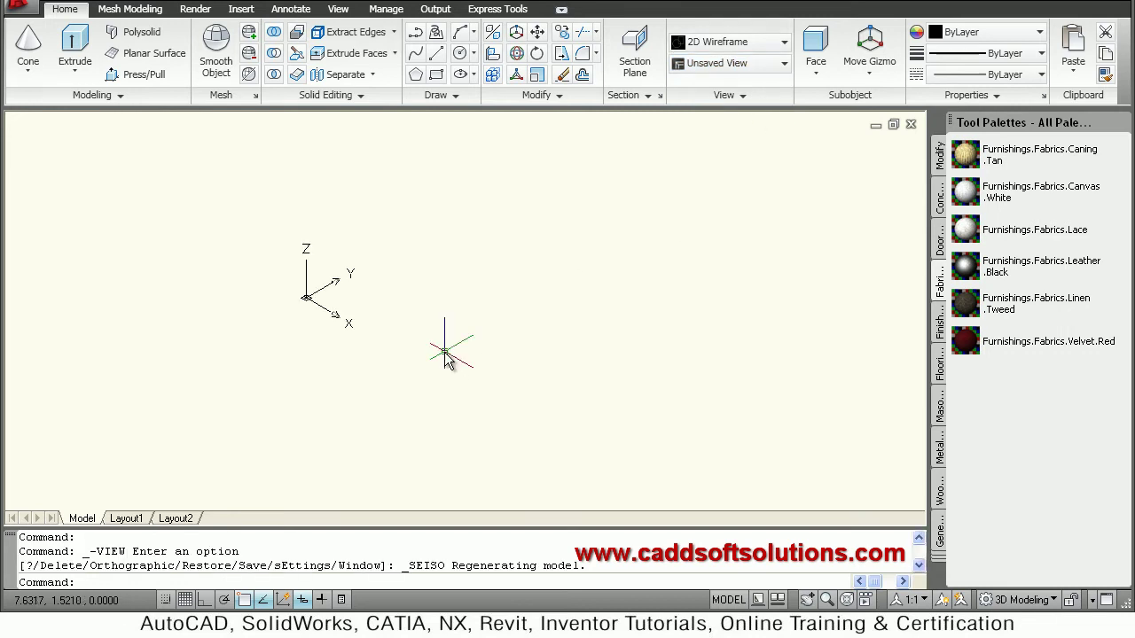
key(Return)
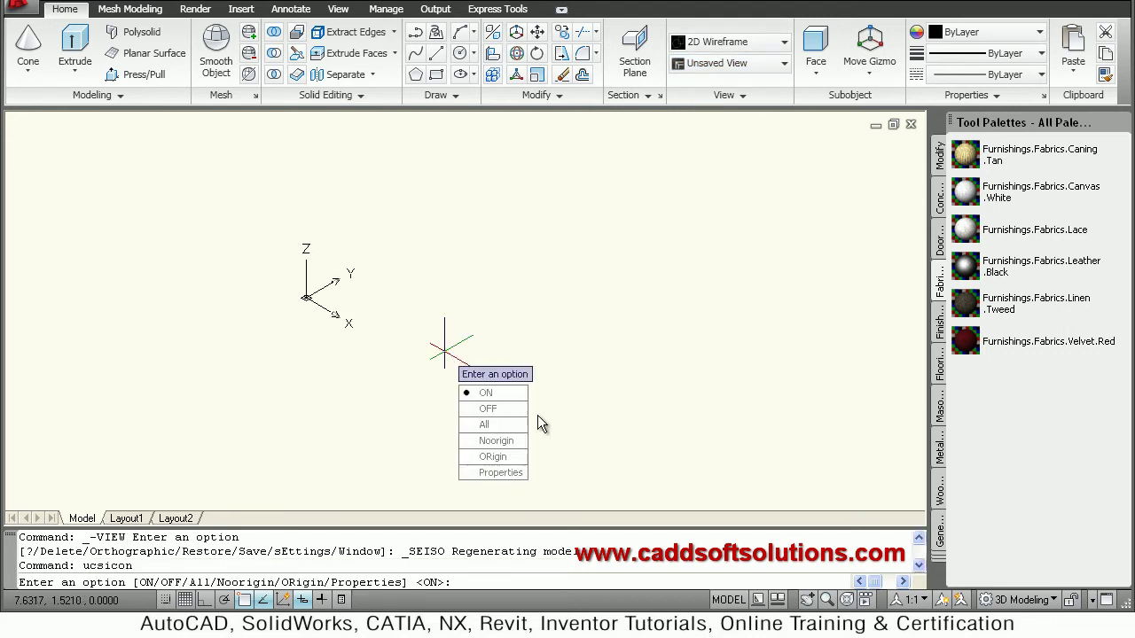
click(495, 441)
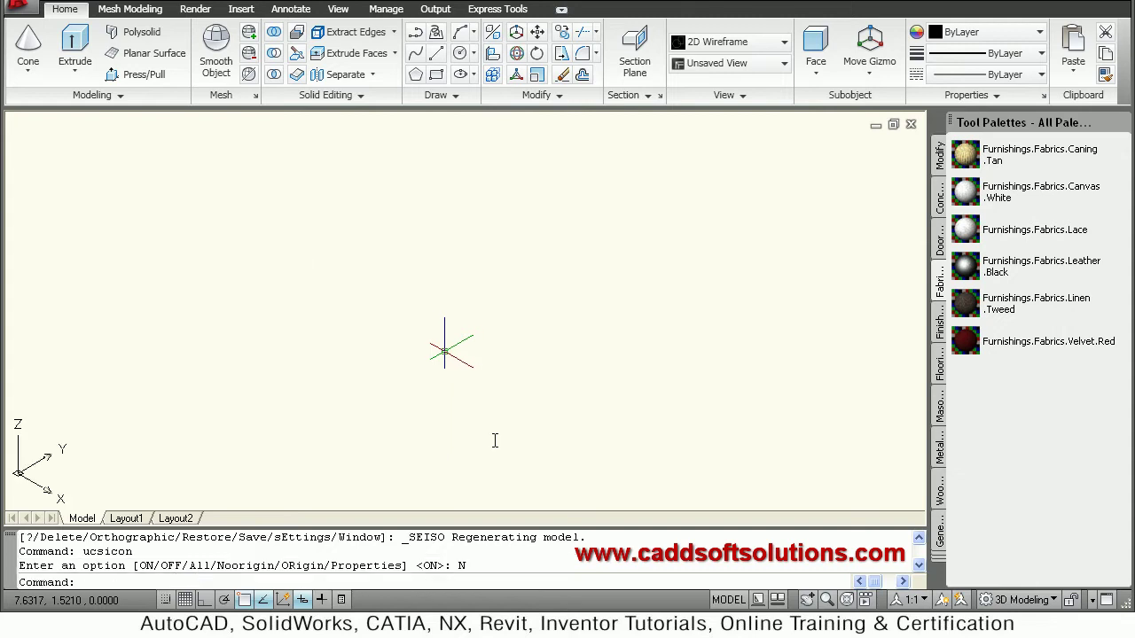
- Draw a mesh cone mid-drawing with base radius 10 and height 15
click(126, 10)
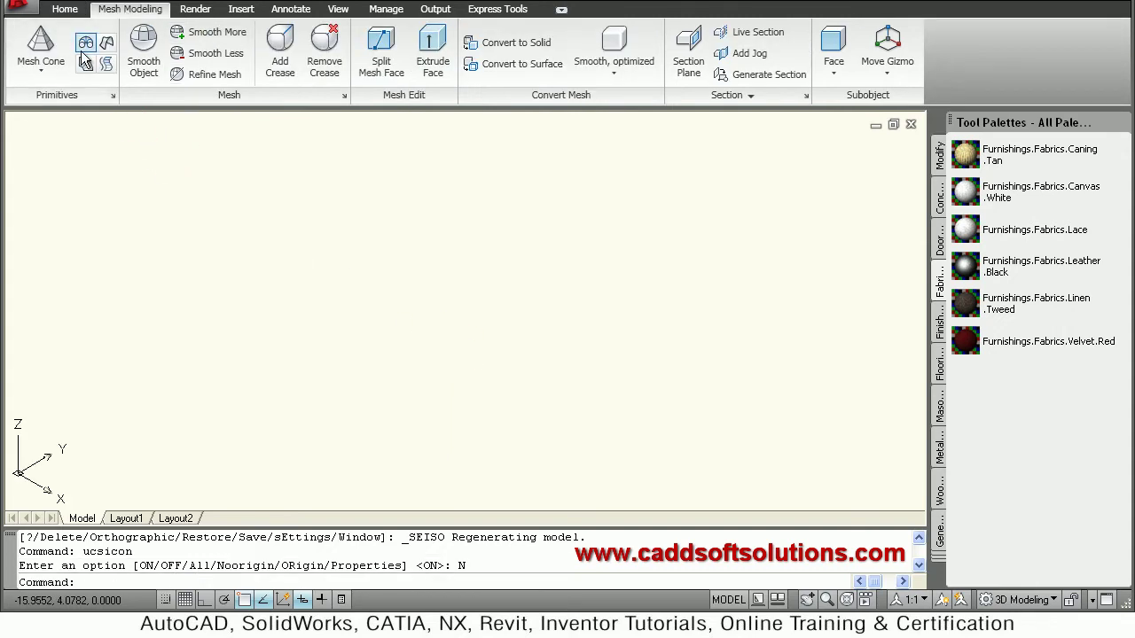
click(42, 73)
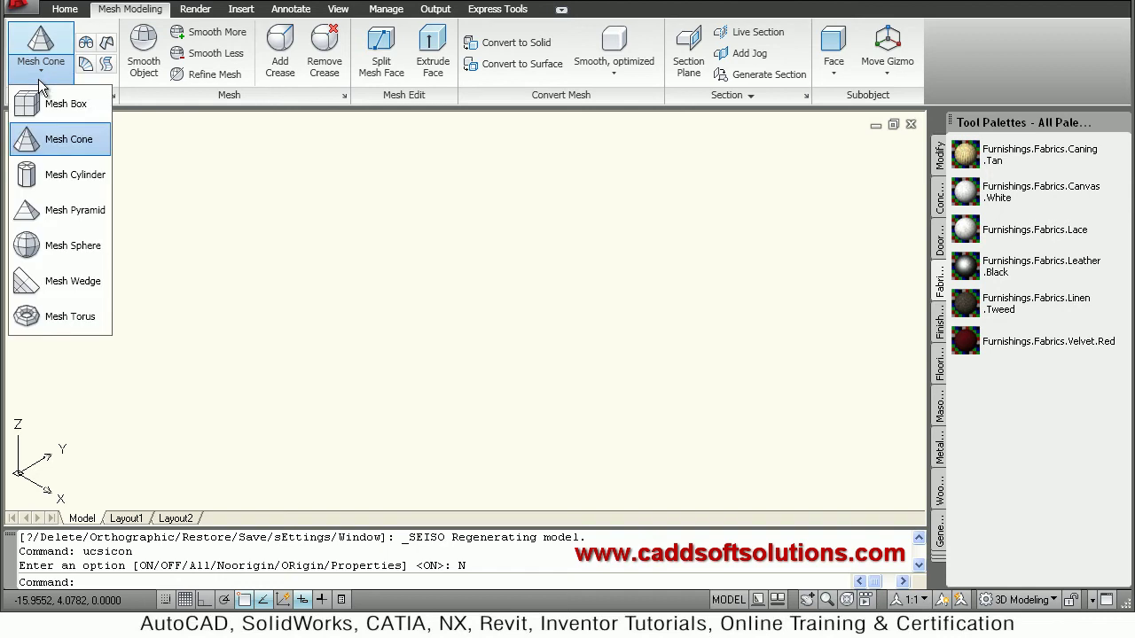
click(62, 139)
click(485, 356)
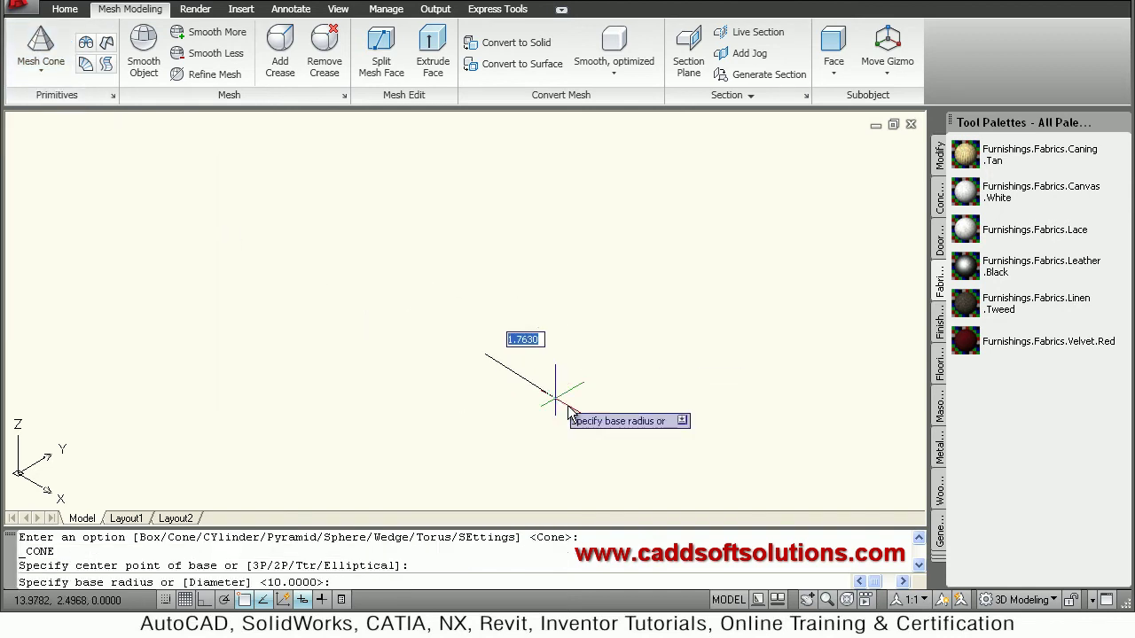
text(10)
key(Return)
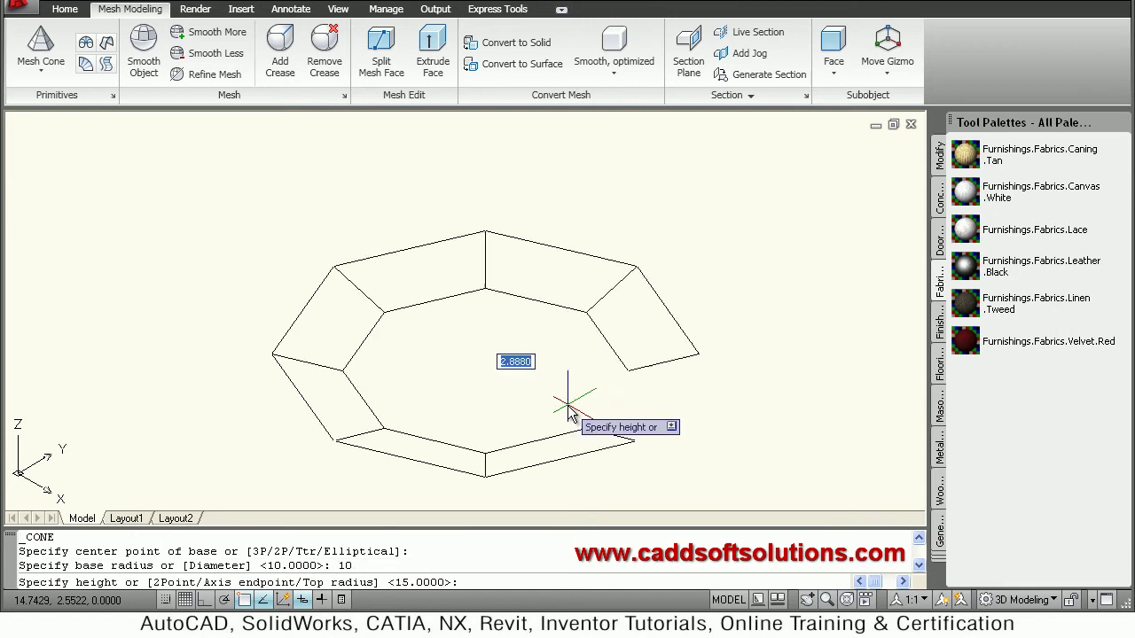
text(15)
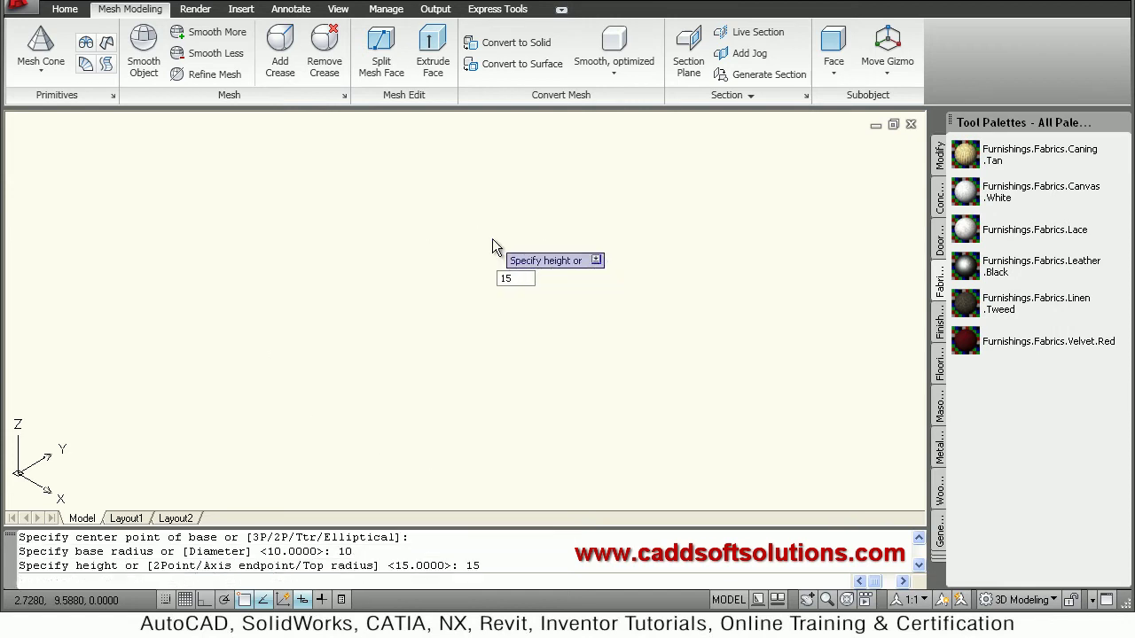
key(Return)
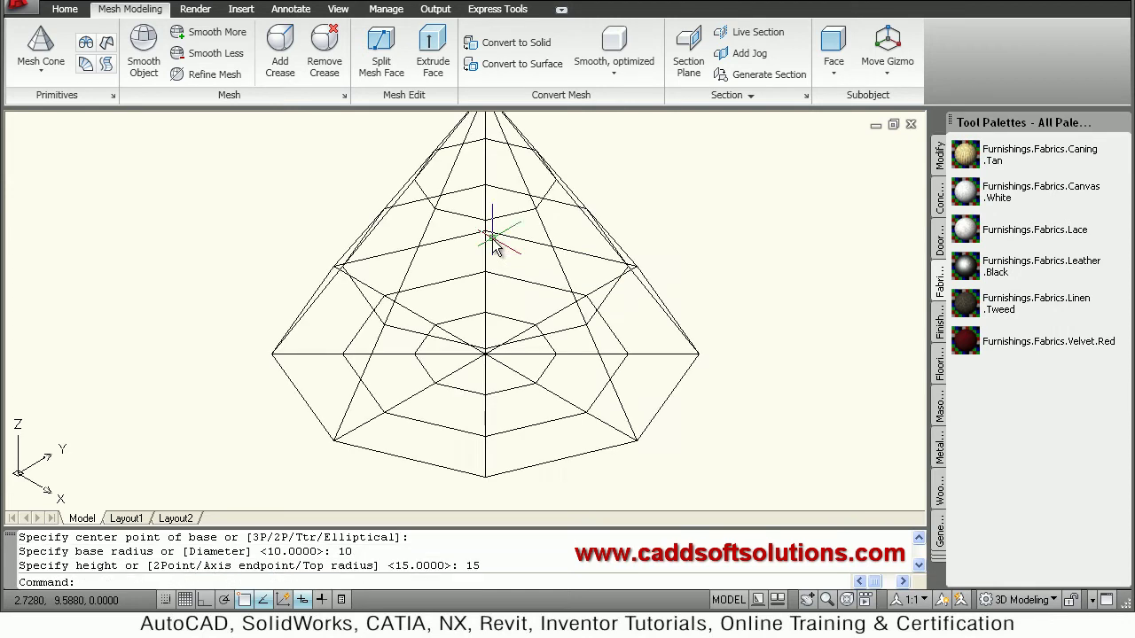
- Apply the Conceptual visual style so the cone shows shaded faces
click(67, 13)
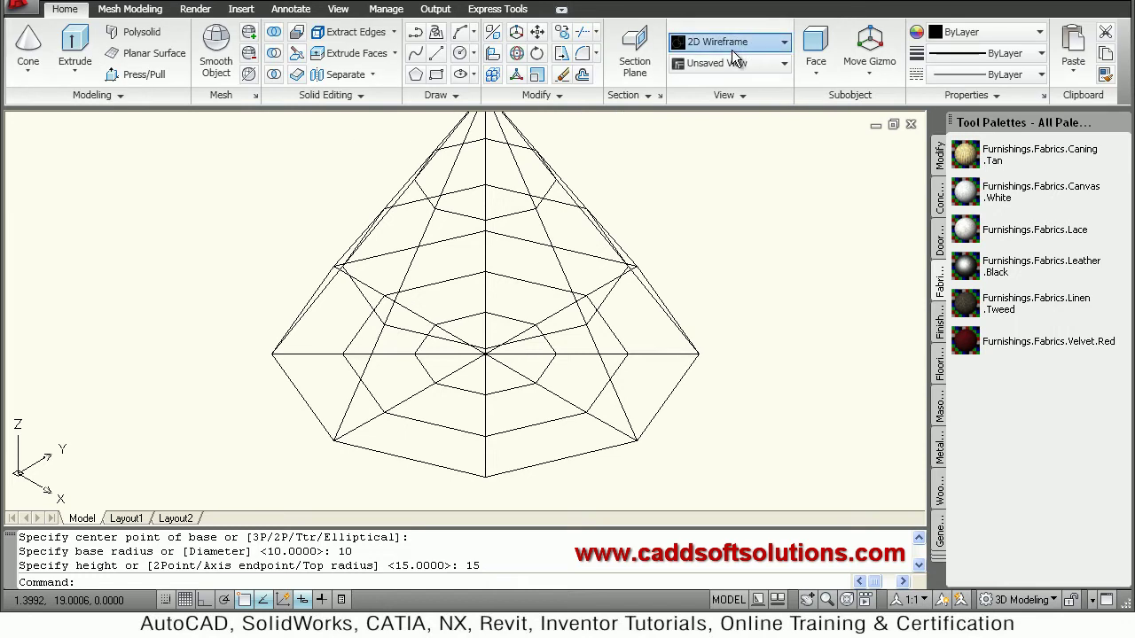
click(763, 41)
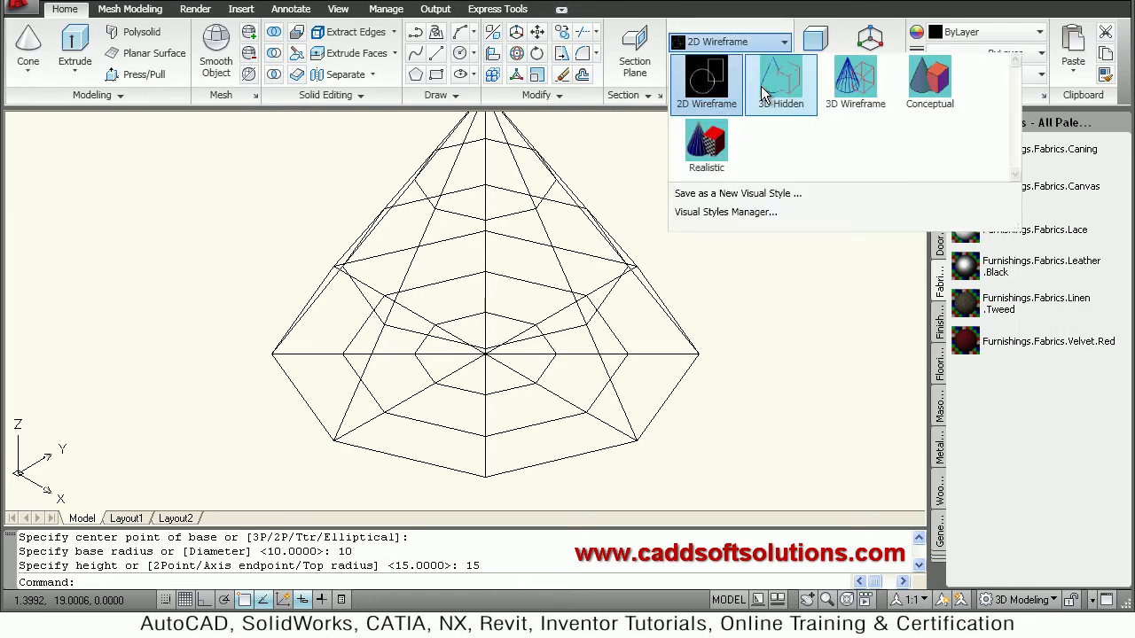
click(931, 89)
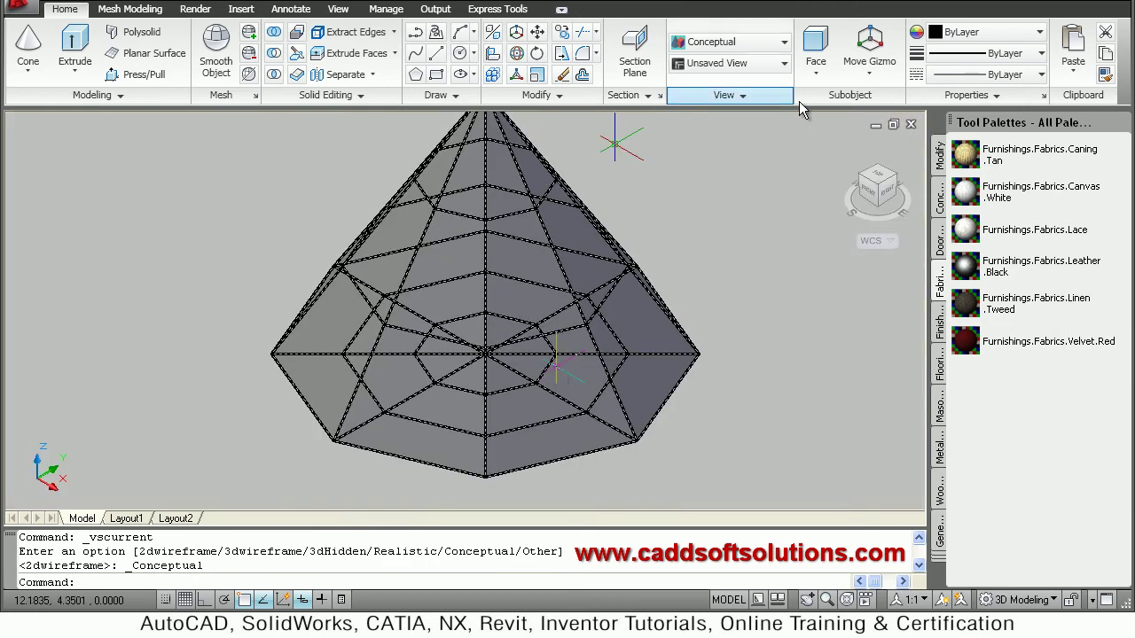
- Set the subobject filter to Face and select the lower band of faces all around the cone
click(816, 74)
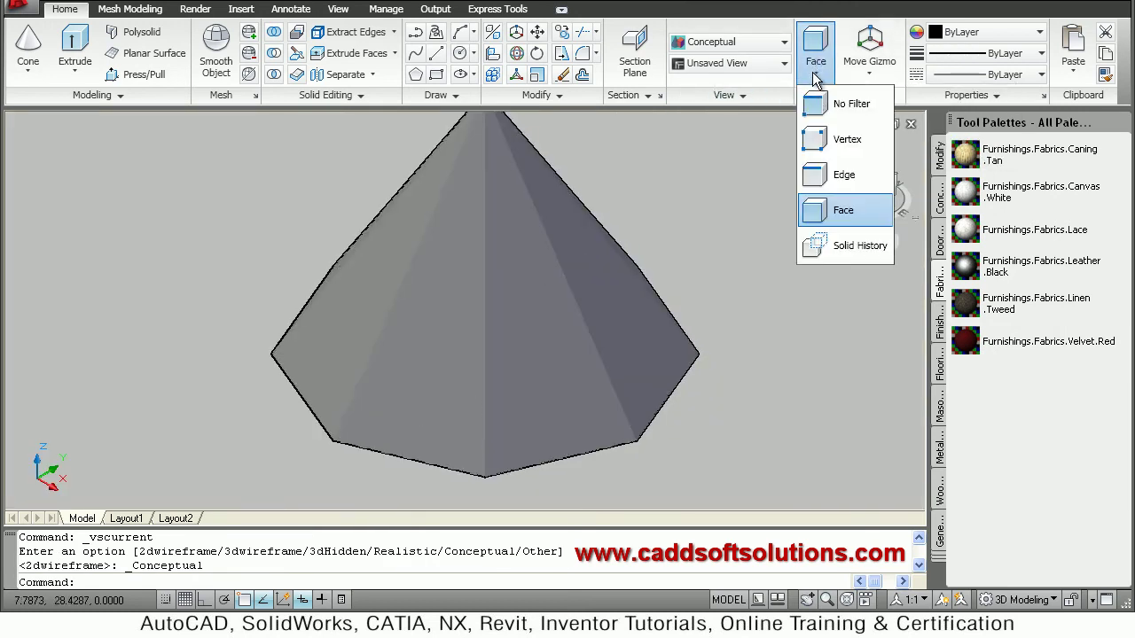
click(839, 212)
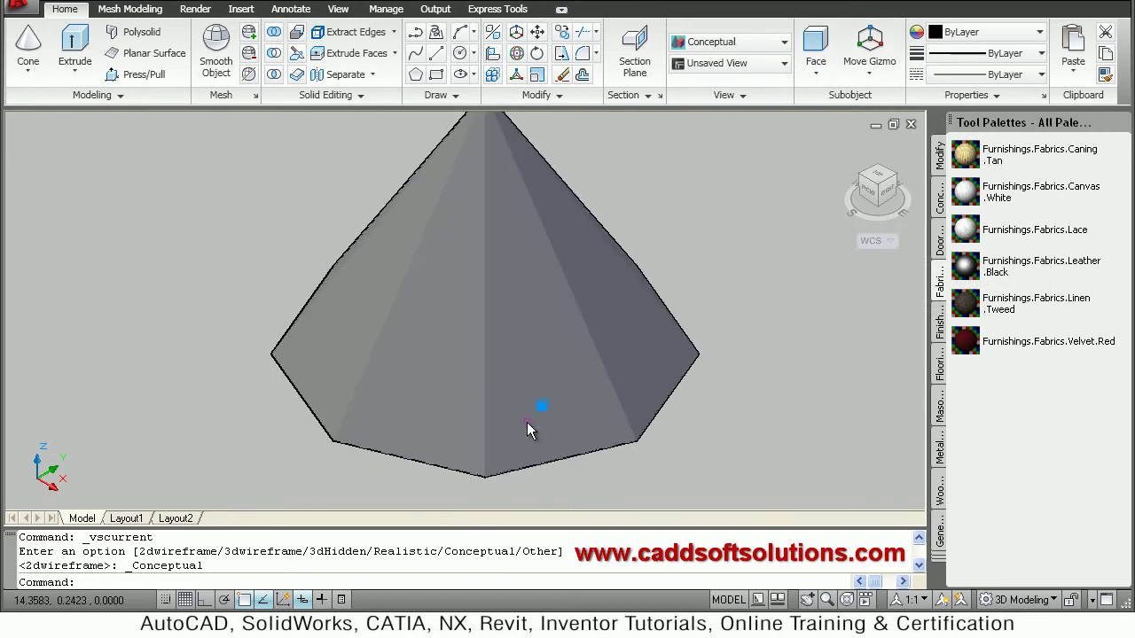
click(451, 432)
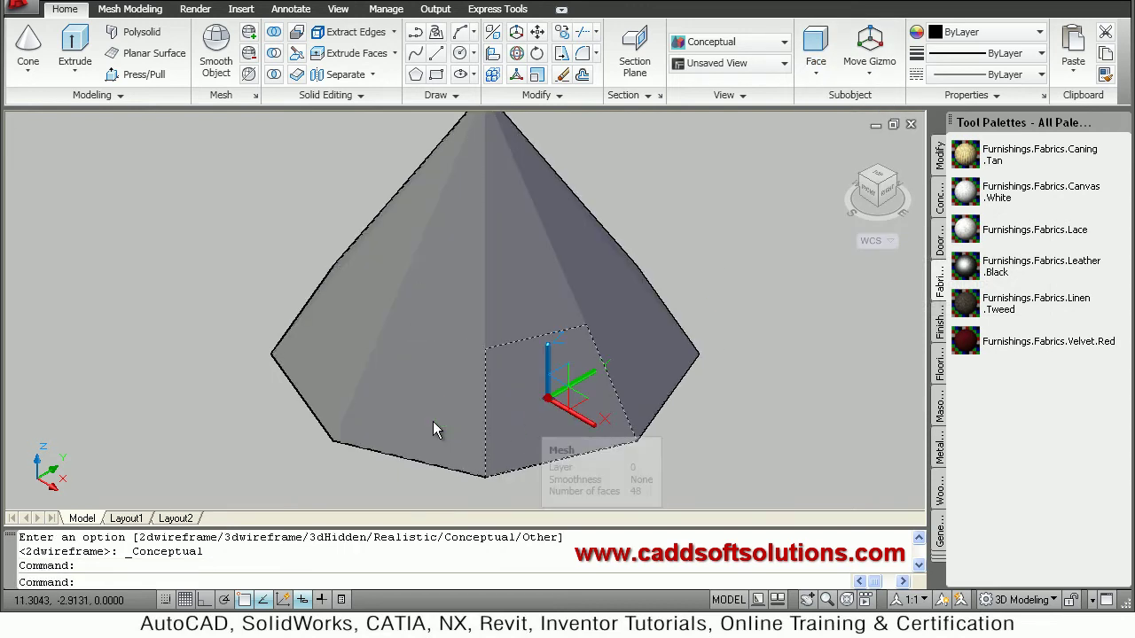
click(321, 367)
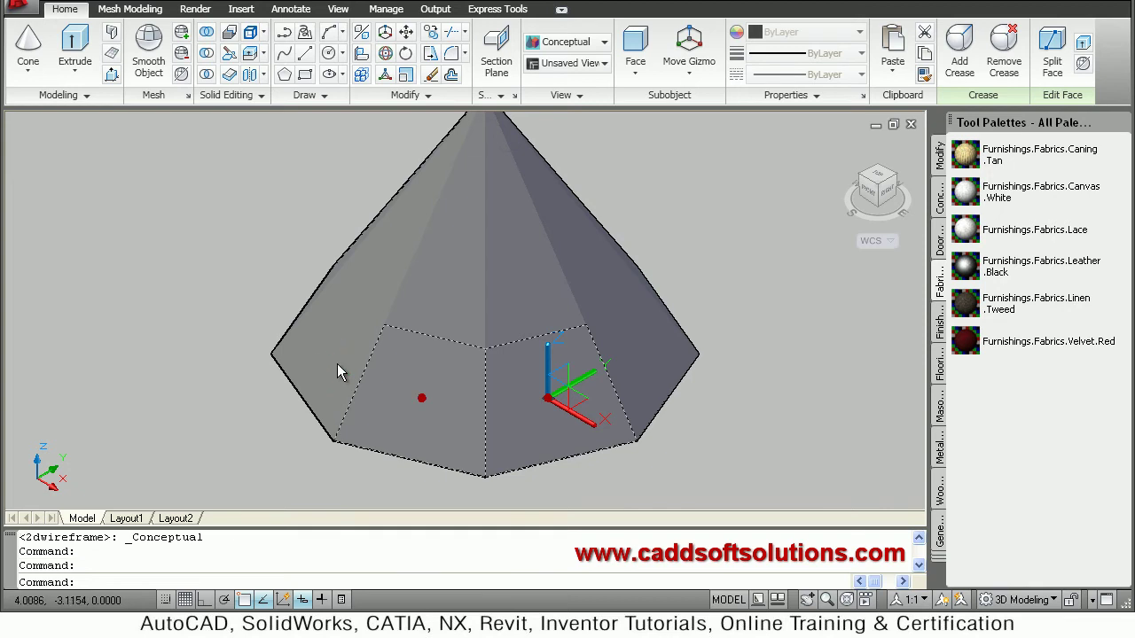
click(618, 368)
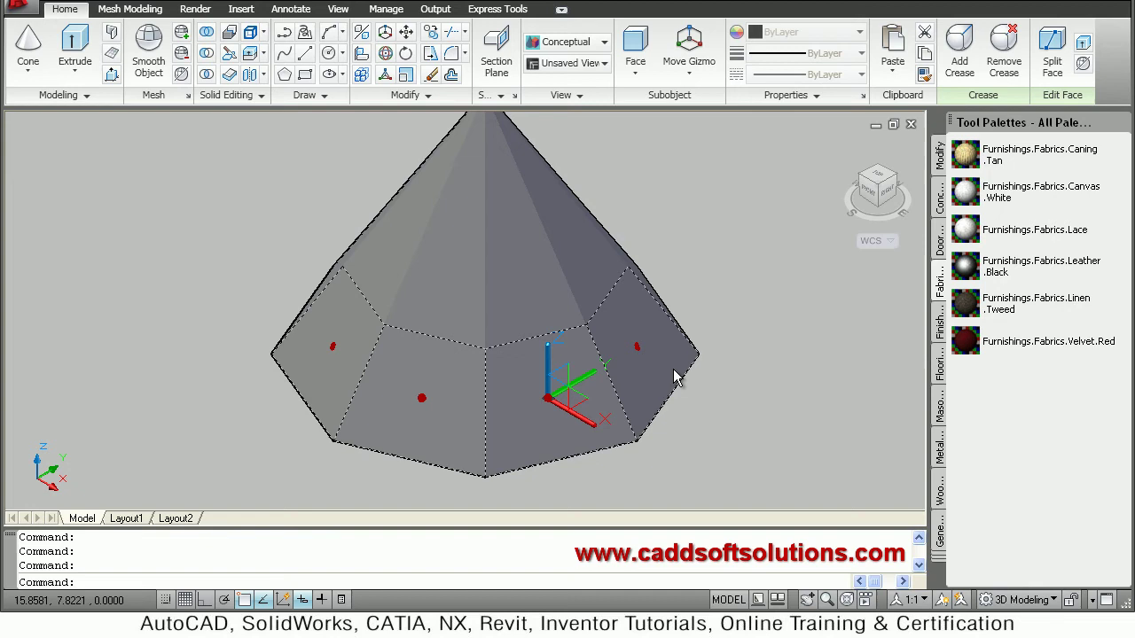
shift+middle_drag(717, 375, 307, 372)
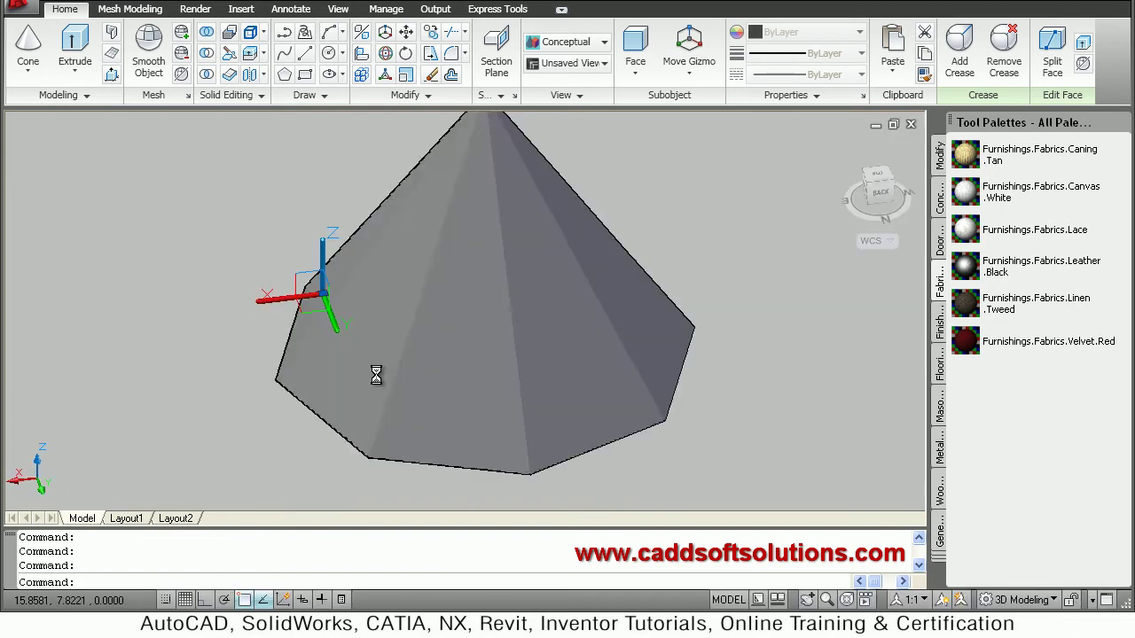
click(468, 401)
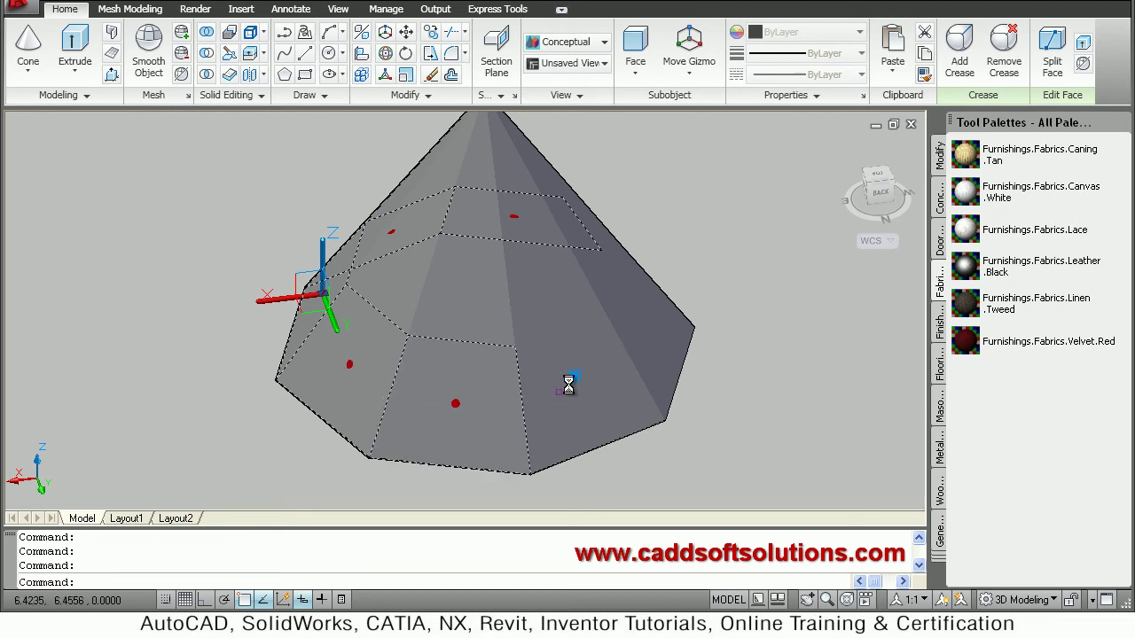
click(669, 325)
shift+middle_drag(721, 354, 642, 370)
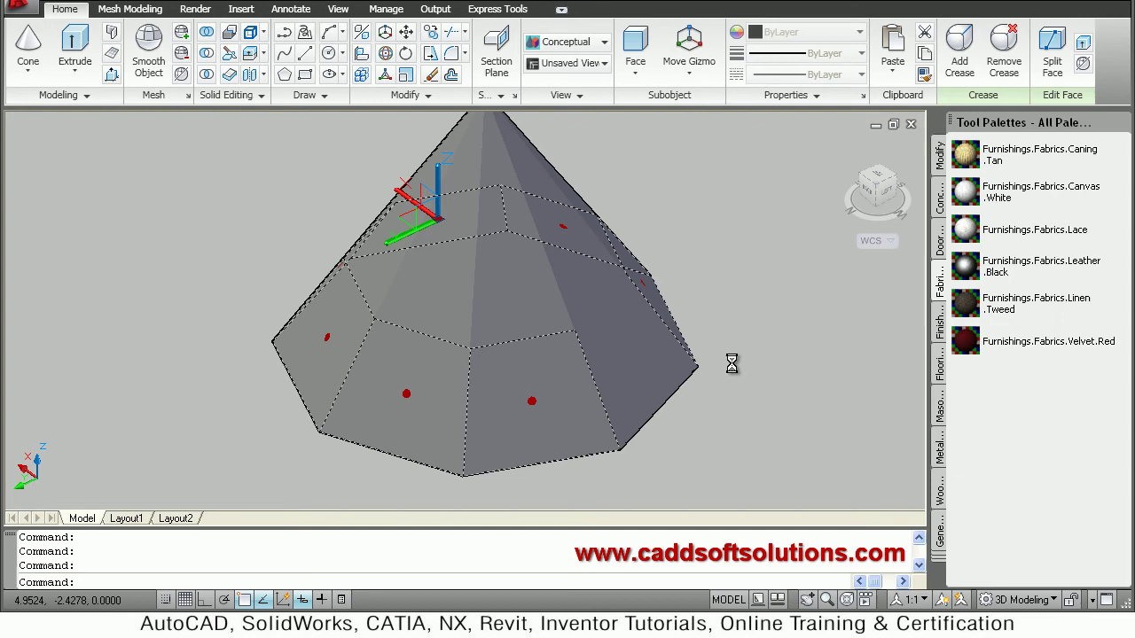
shift+middle_drag(588, 380, 750, 329)
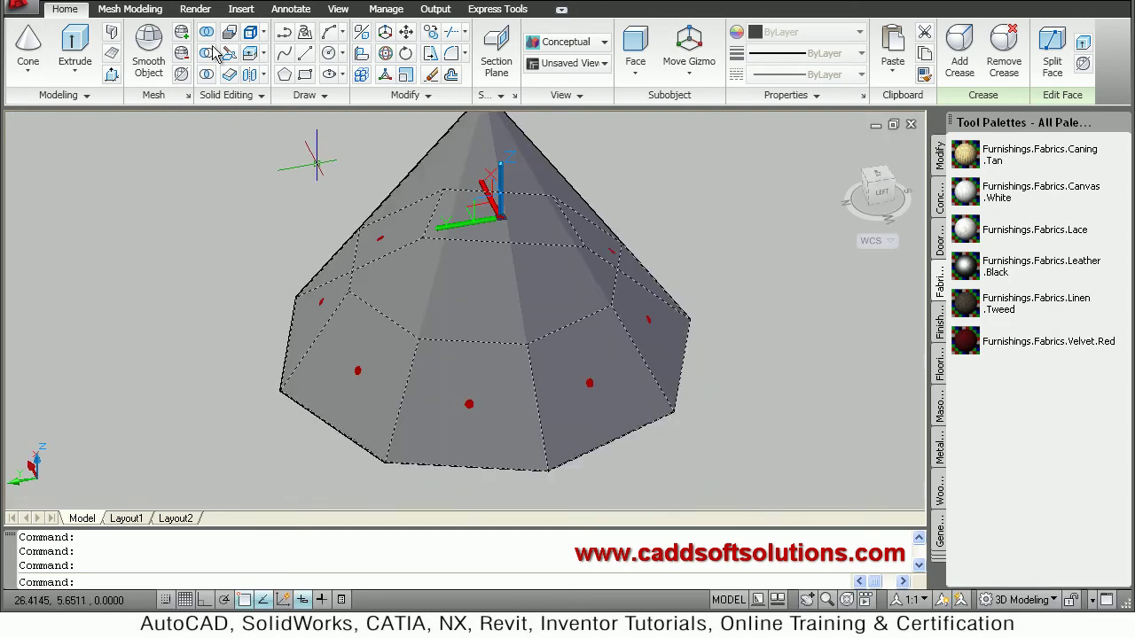
- Extrude the selected lower faces with a height of 5
click(130, 9)
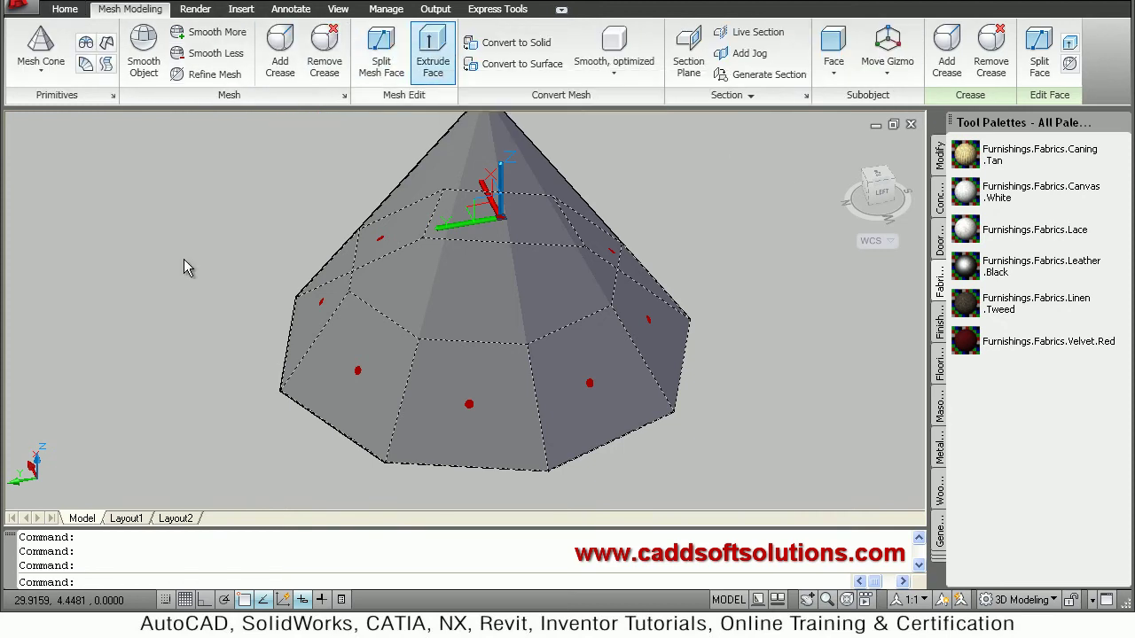
key(Return)
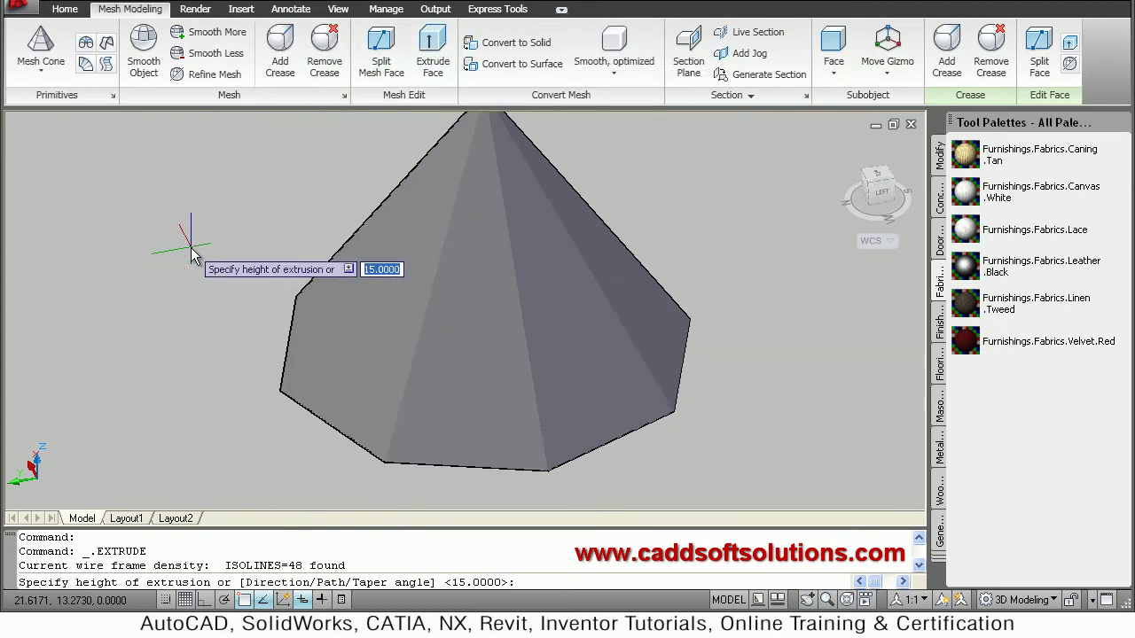
text(5)
key(Return)
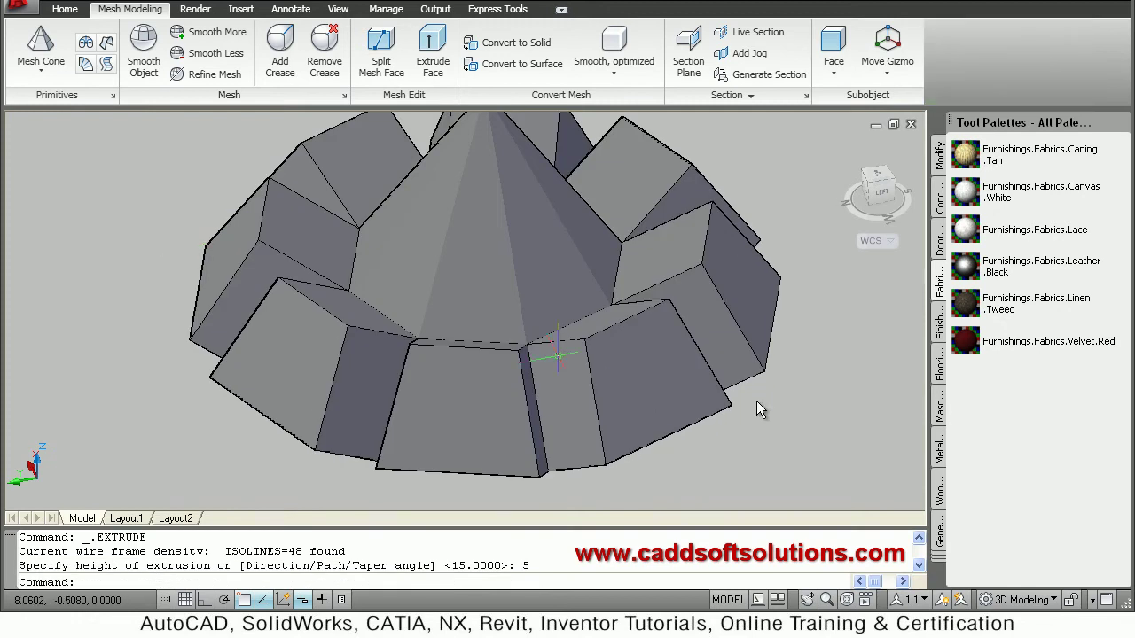
mouse_move(677, 403)
shift+middle_down()
mouse_move(690, 315)
mouse_move(621, 240)
mouse_move(653, 299)
shift+middle_up()
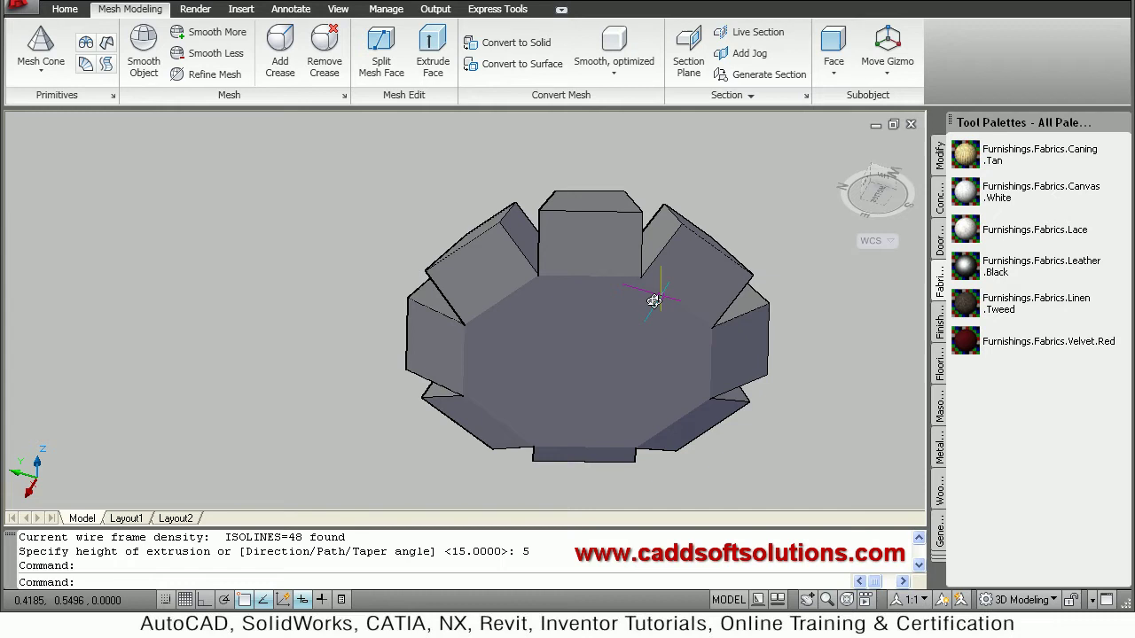
- Zoom in on the octagonal bottom and select one central triangular face
scroll(710, 457, up, 3)
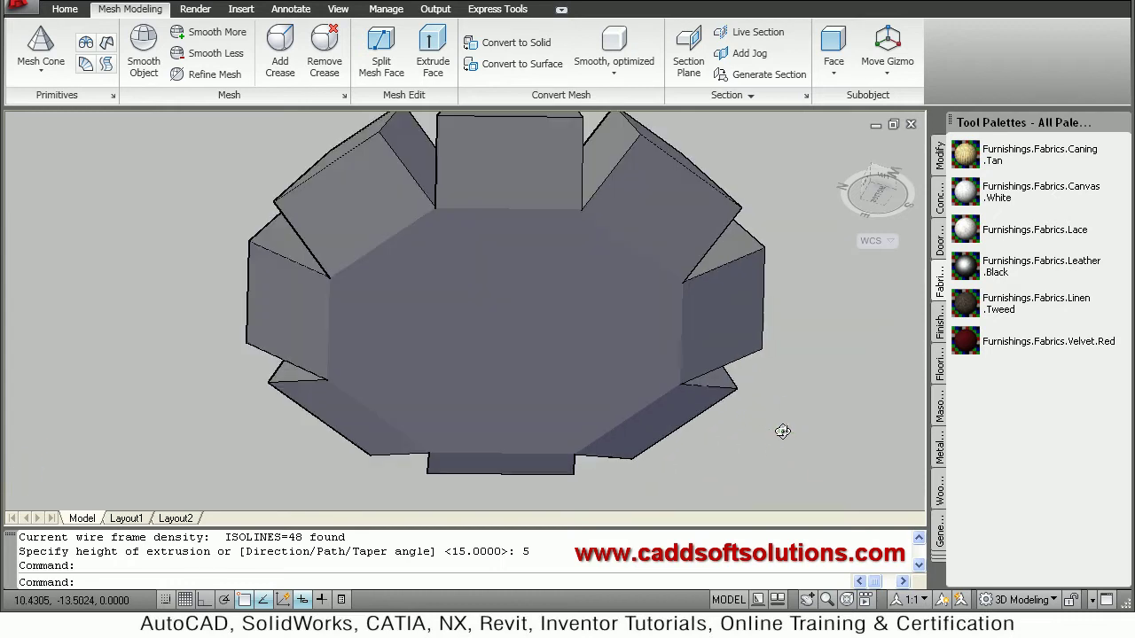
scroll(764, 404, up, 2)
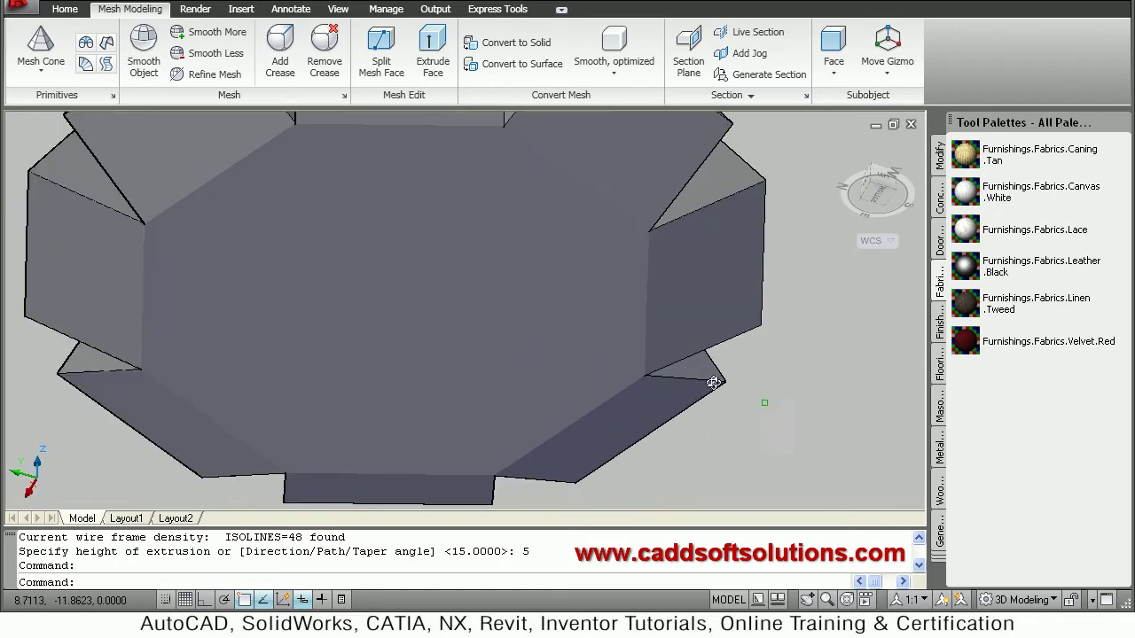
click(386, 303)
- Add the remaining central triangular faces of the bottom to the selection
click(377, 270)
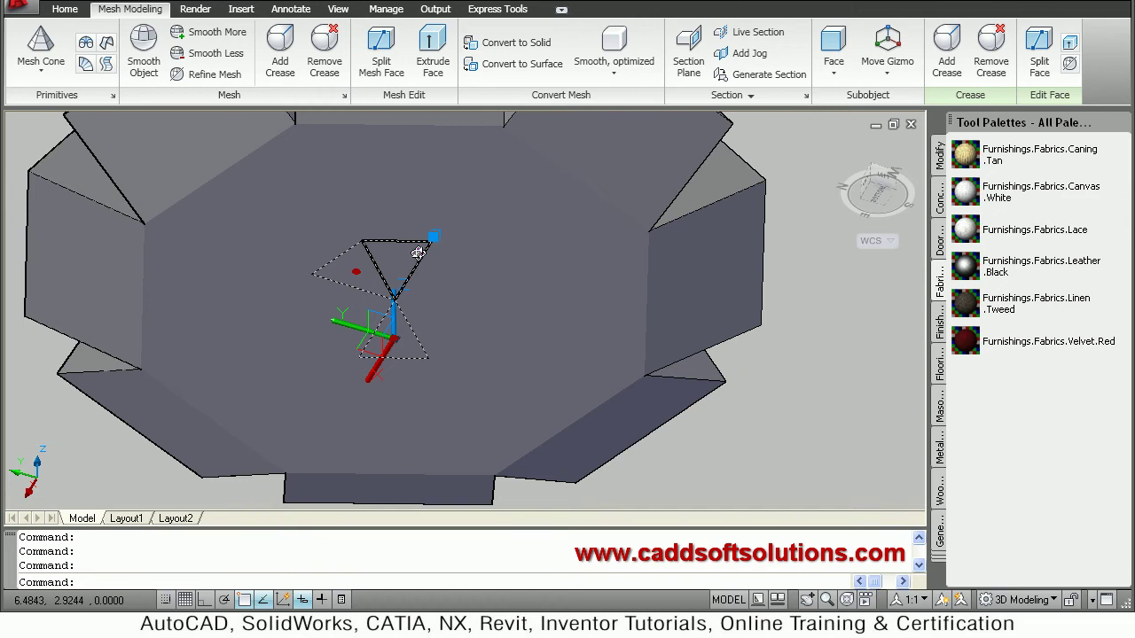
click(418, 254)
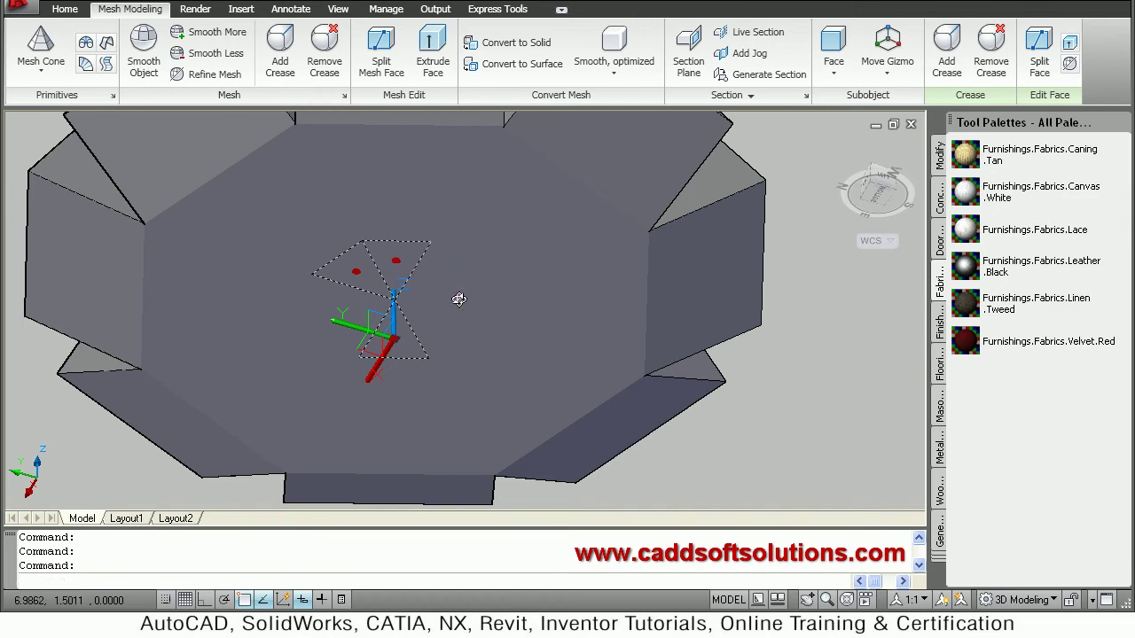
click(454, 307)
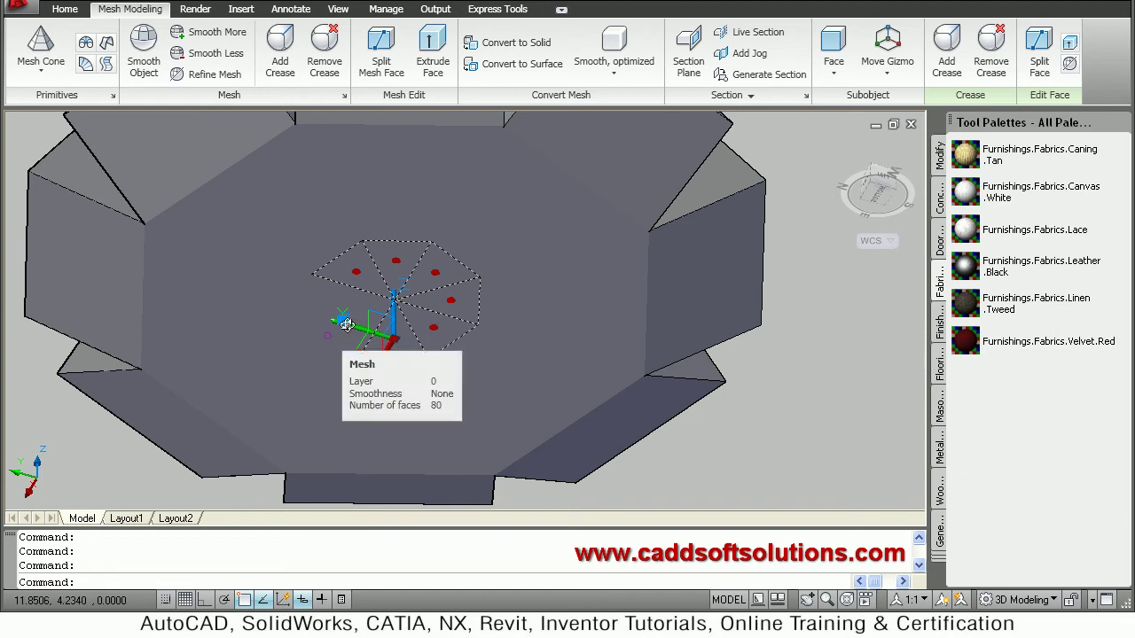
click(382, 316)
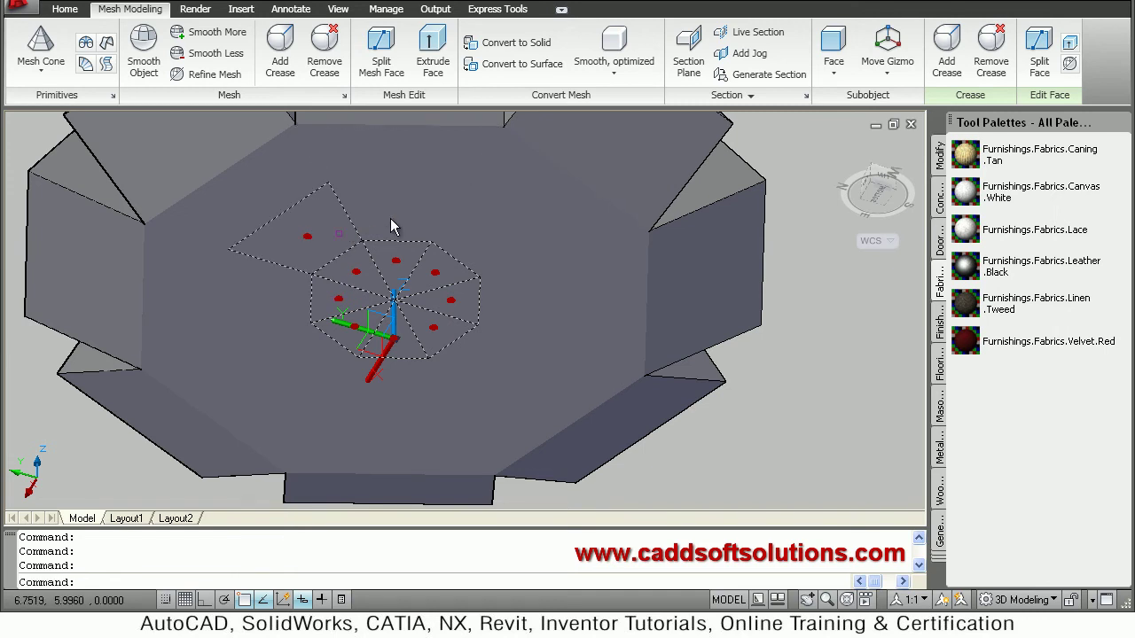
- Add the surrounding ring of trapezoid faces to the selection
click(498, 248)
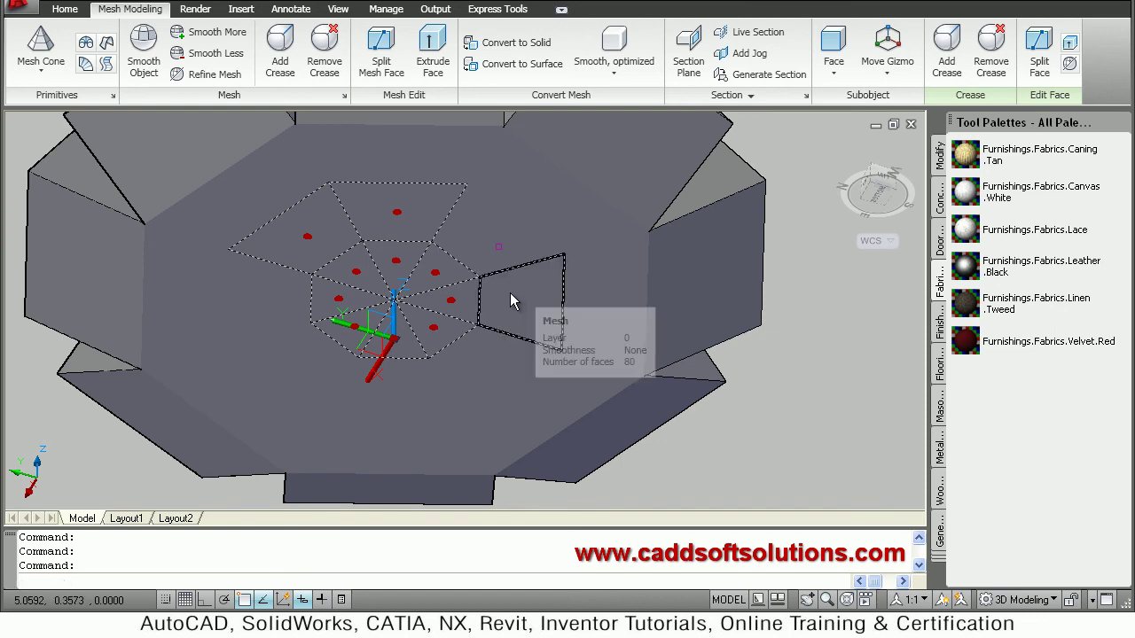
click(511, 300)
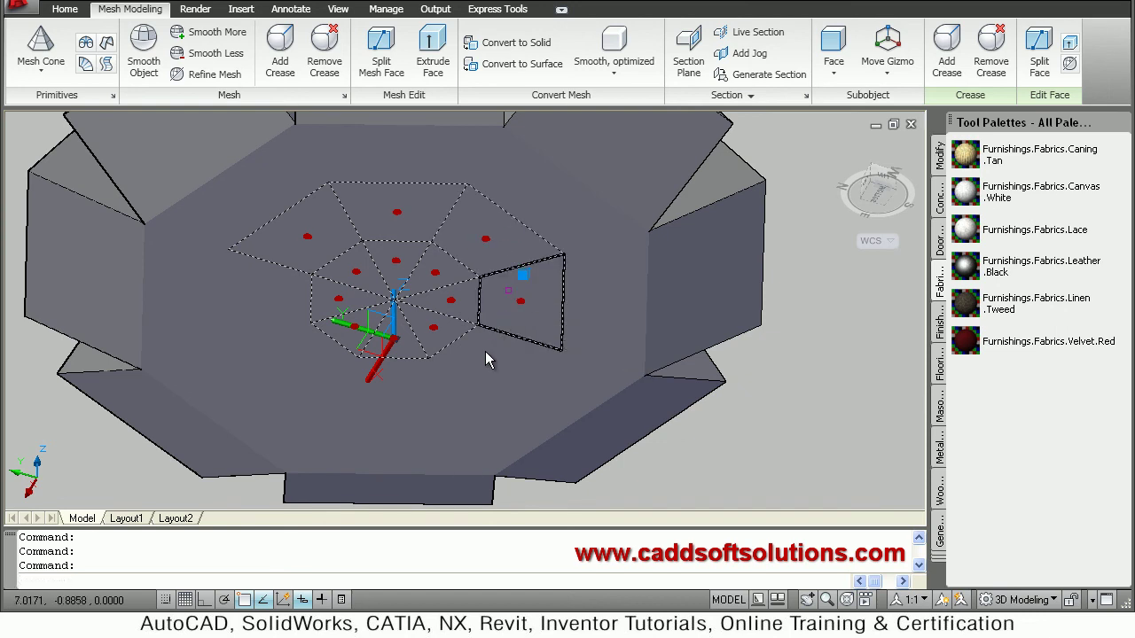
click(470, 405)
click(424, 411)
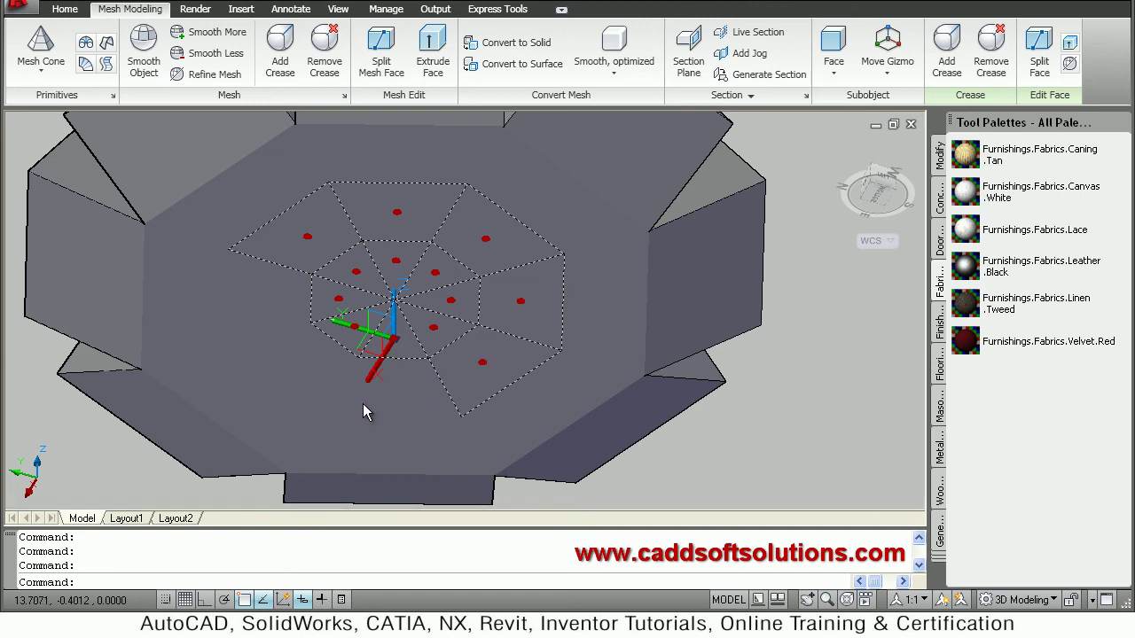
click(298, 311)
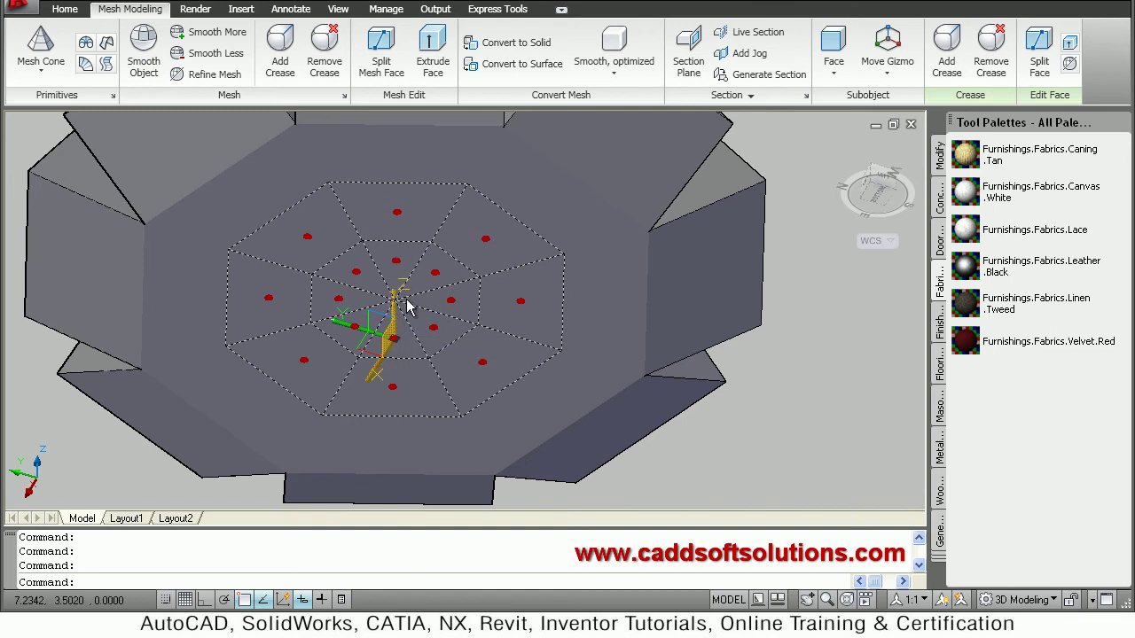
- Lift the selected bottom faces upward along Z with the Move Gizmo, then clear the selection
click(888, 74)
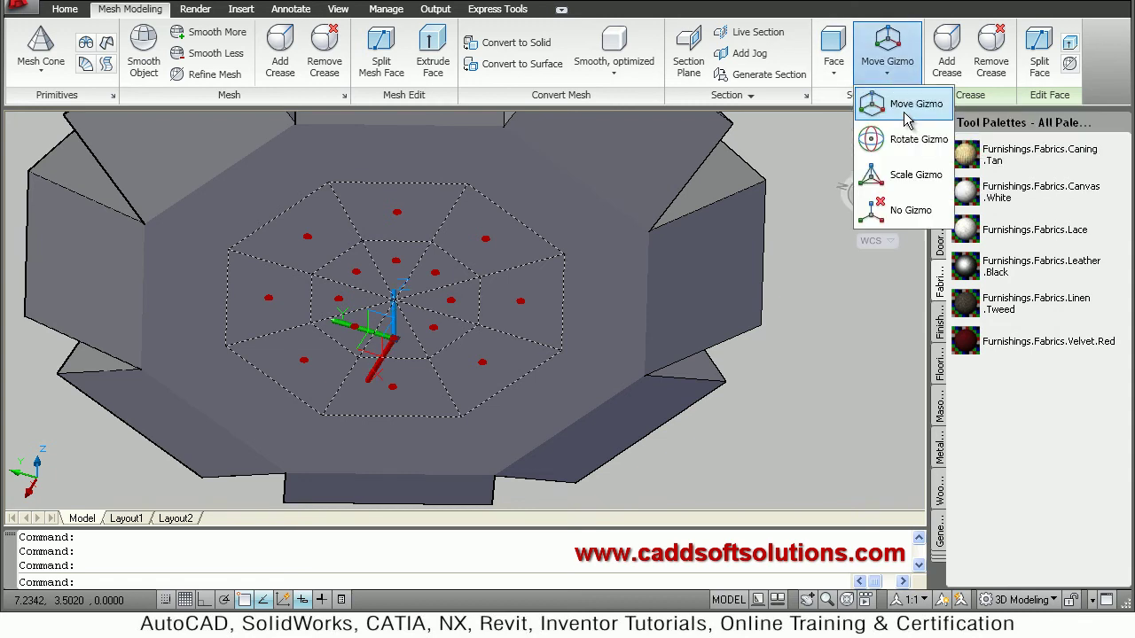
click(909, 106)
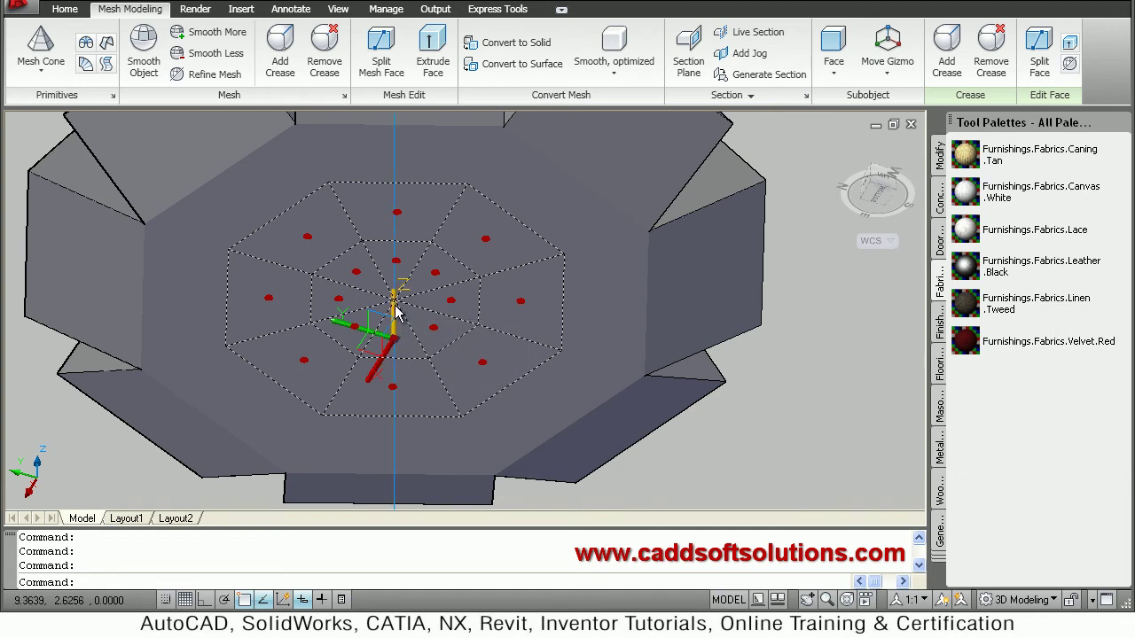
click(396, 312)
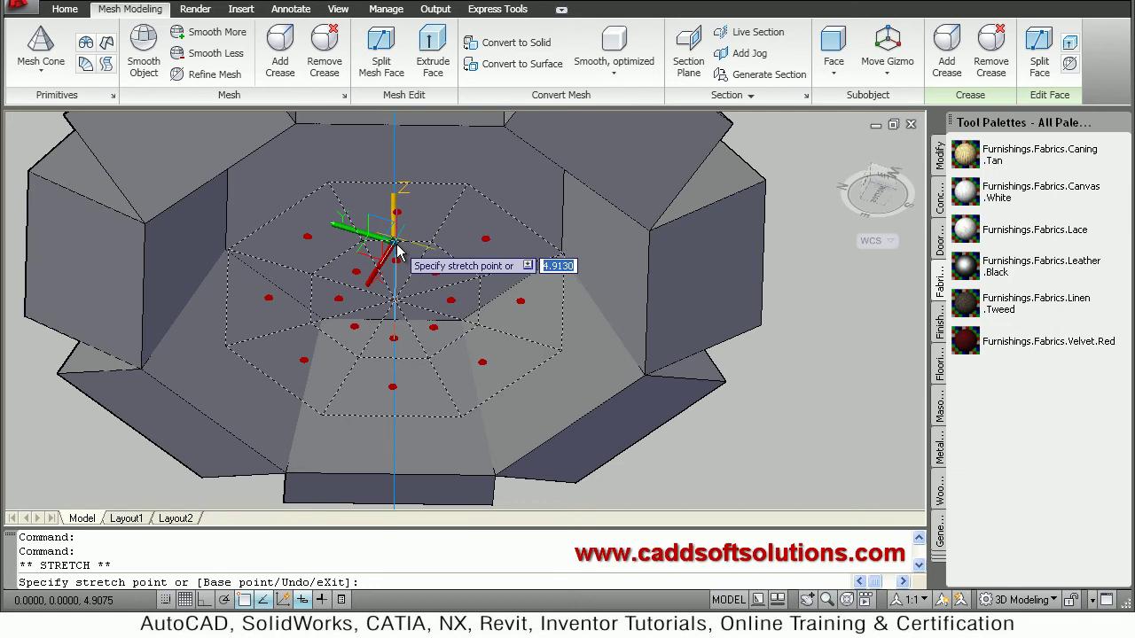
click(396, 244)
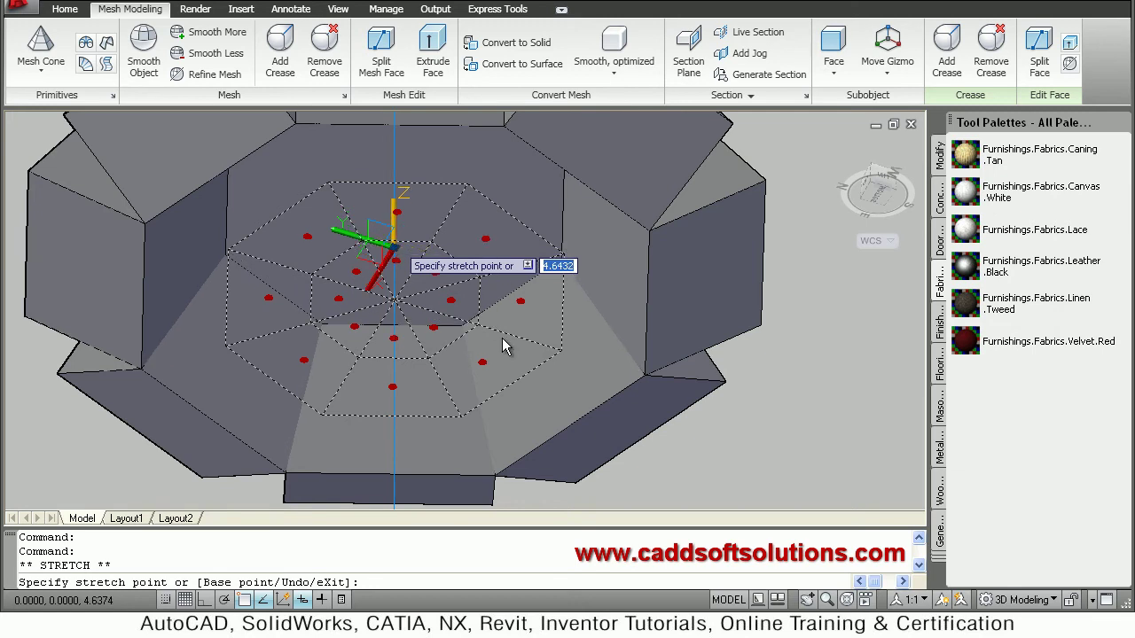
key(Escape)
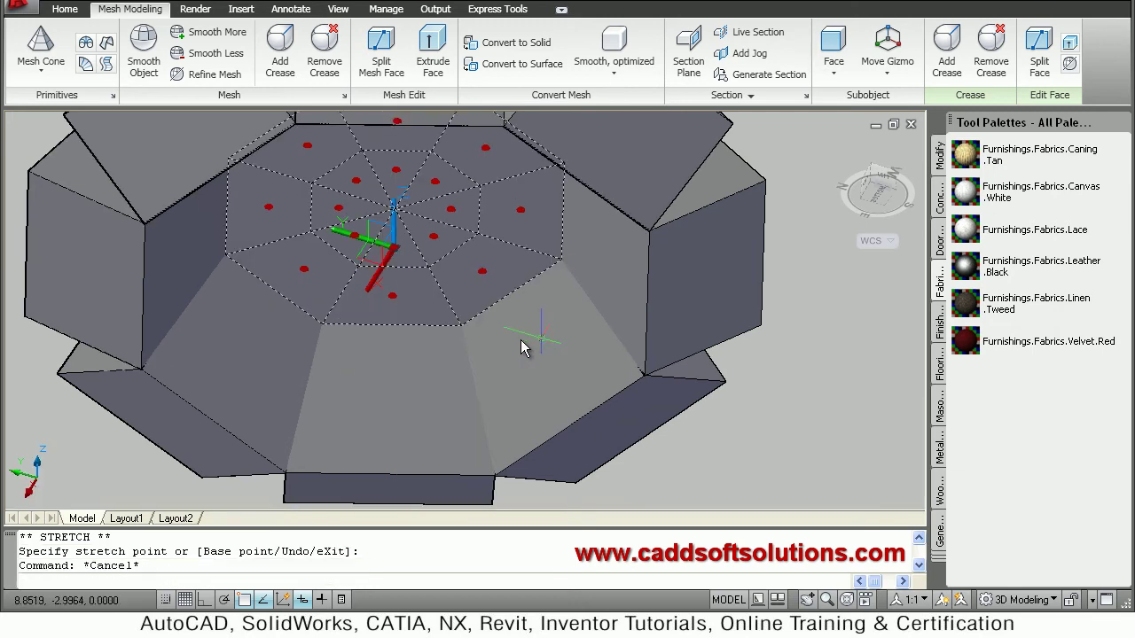
scroll(515, 329, down, 4)
shift+middle_drag(465, 259, 521, 438)
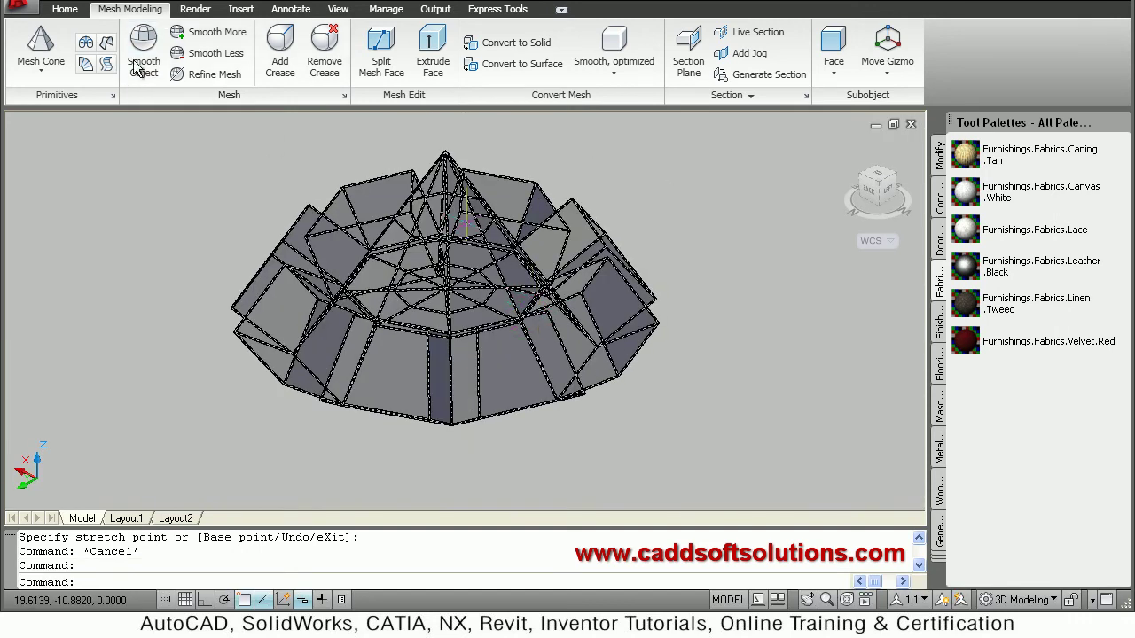
- Apply Smooth More to the lobed mesh cap three times for three added smoothness levels
click(211, 33)
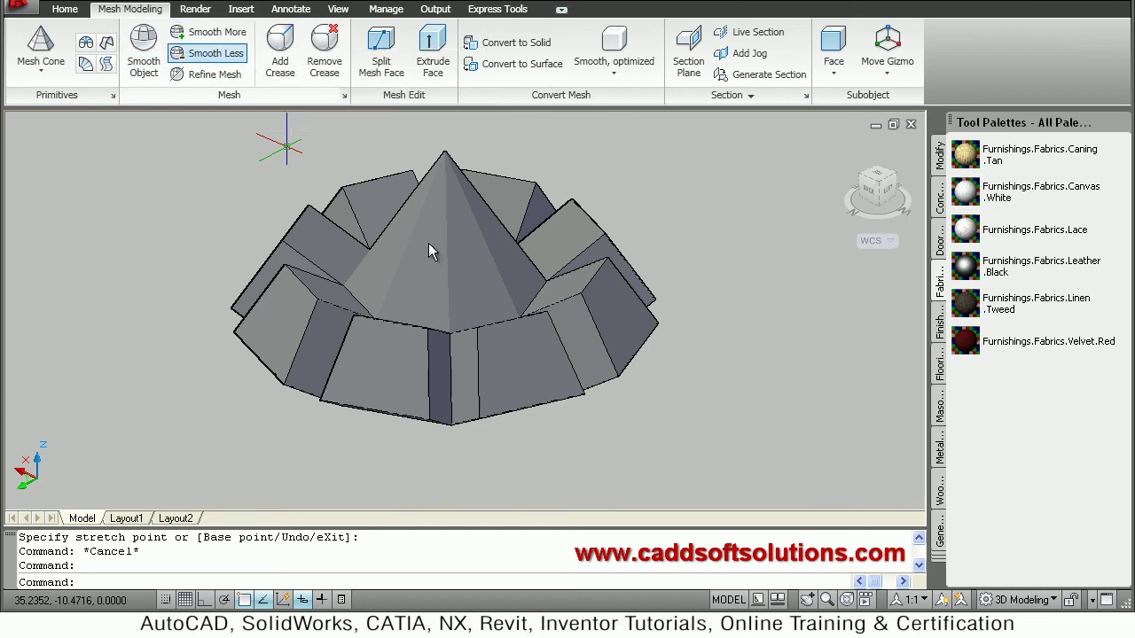
click(467, 275)
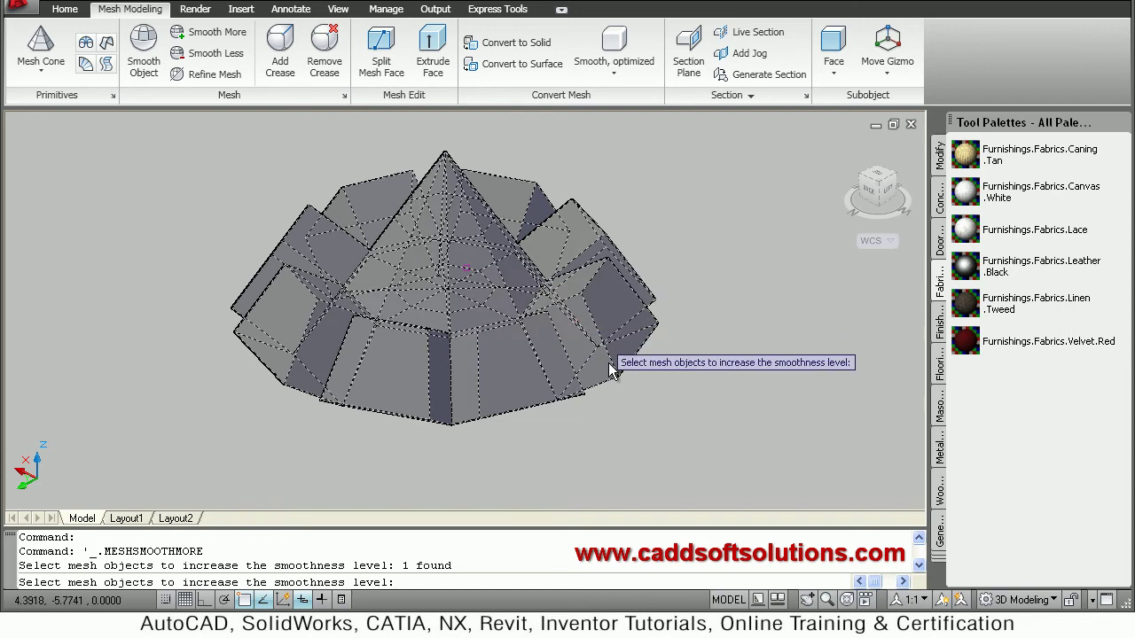
key(Return)
key(Return)
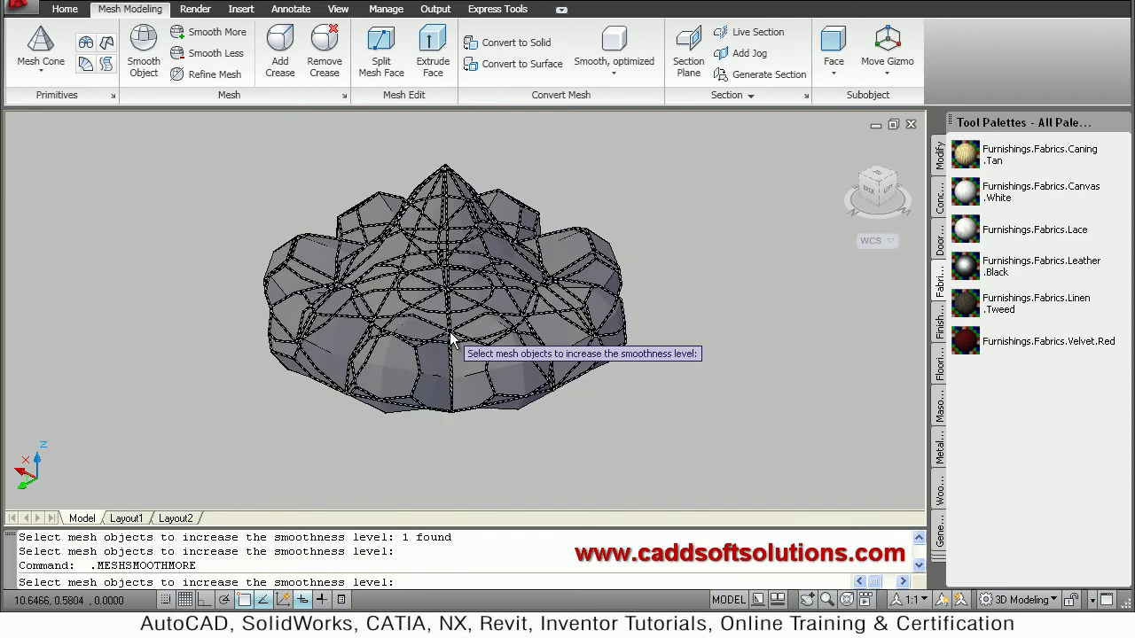
click(450, 340)
key(Return)
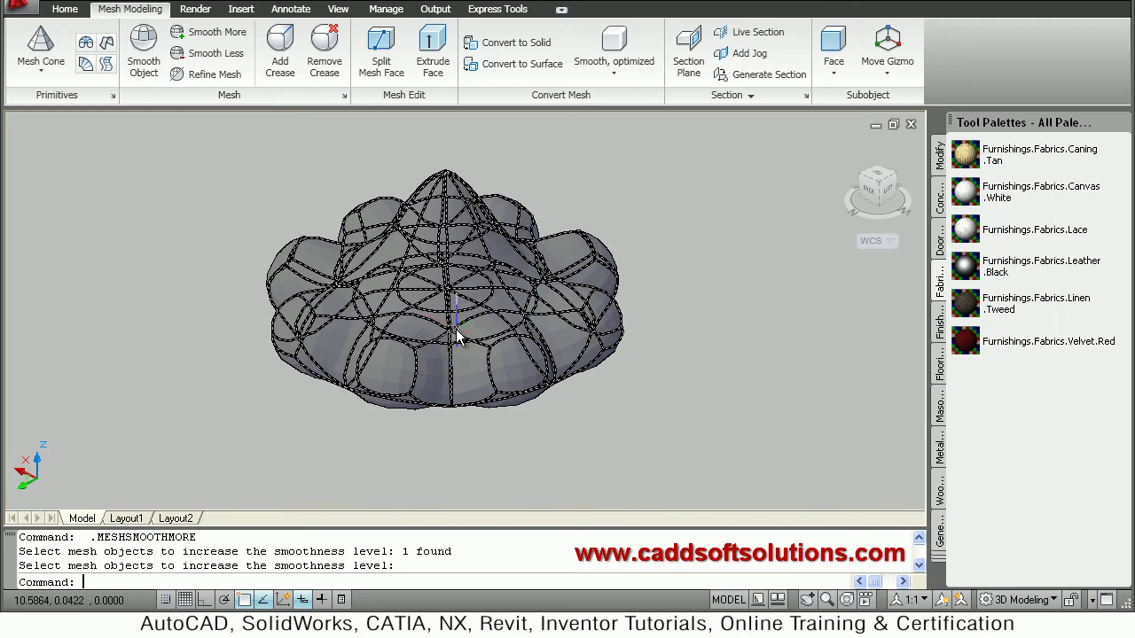
key(Return)
click(456, 330)
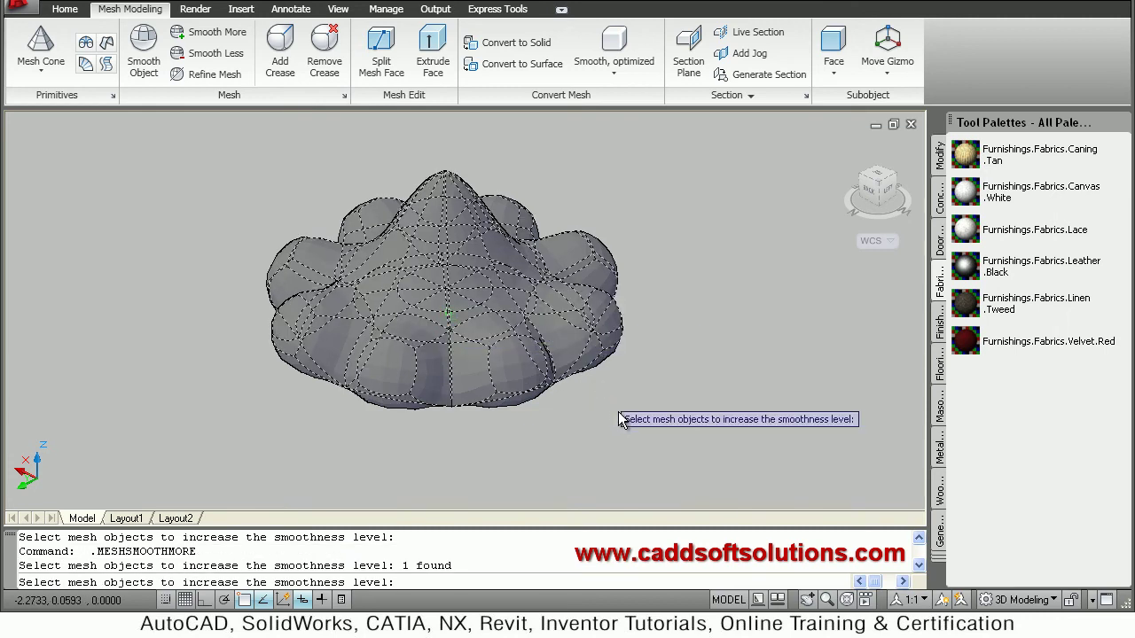
key(Return)
mouse_move(544, 334)
shift+middle_down()
mouse_move(514, 271)
mouse_move(514, 183)
mouse_move(497, 160)
mouse_move(542, 203)
mouse_move(555, 257)
shift+middle_up()
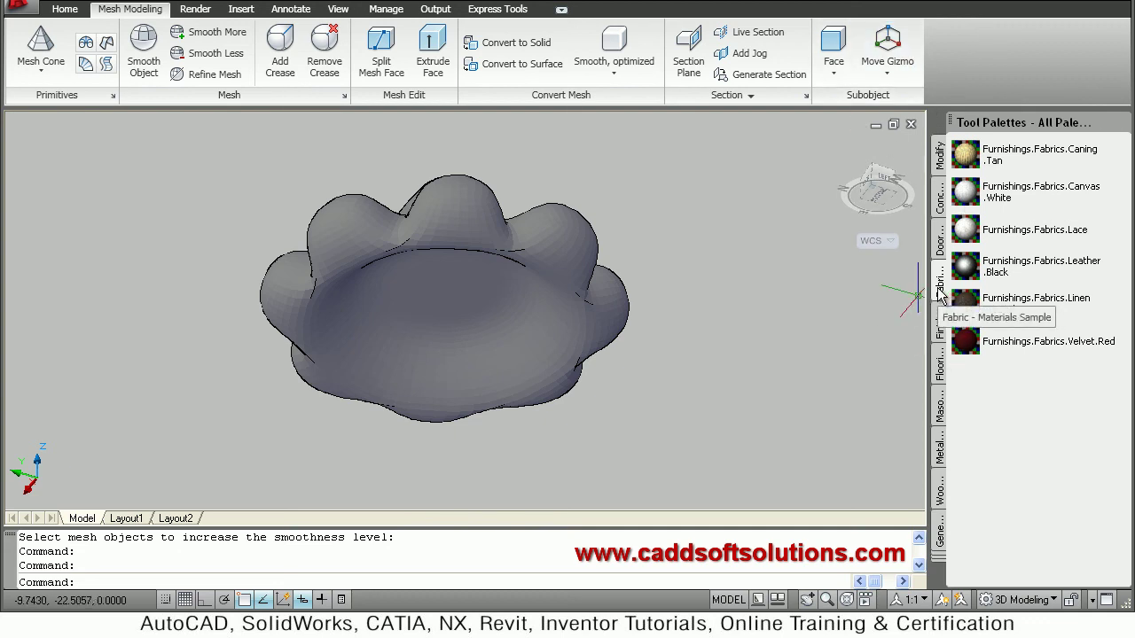
- Assign the Furnishings.Fabrics.Caning.Tan material from the Tool Palettes to the smoothed cap
click(967, 158)
click(578, 364)
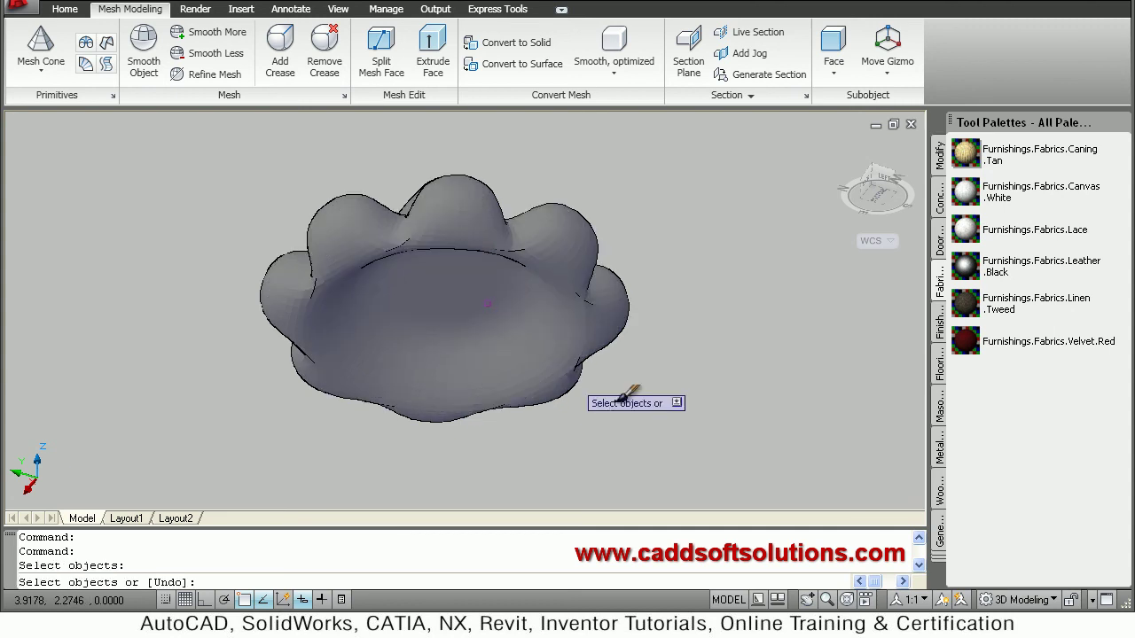
key(Return)
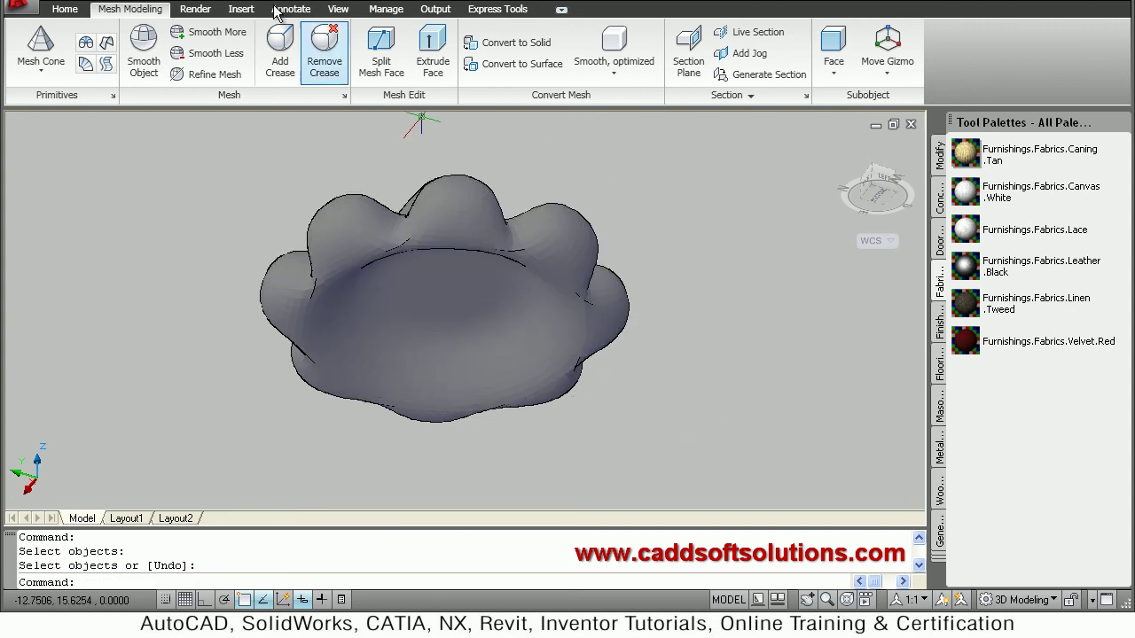
- Set Materials/Textures On, then orbit the cap from the side, above and into its bowl
click(195, 10)
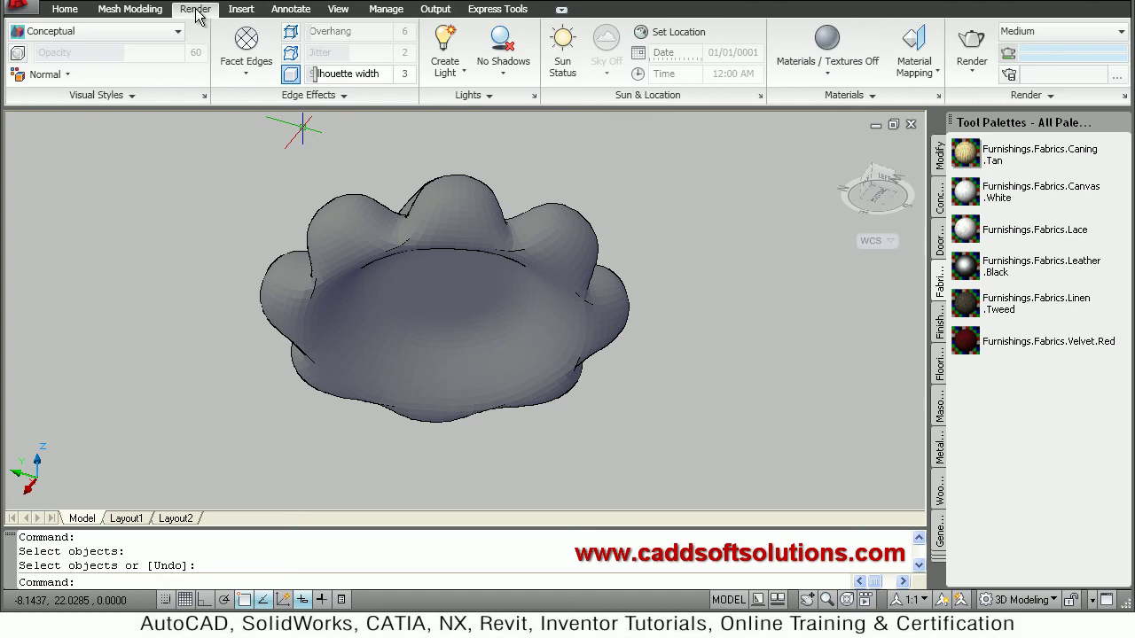
click(850, 80)
shift+middle_drag(444, 248, 453, 332)
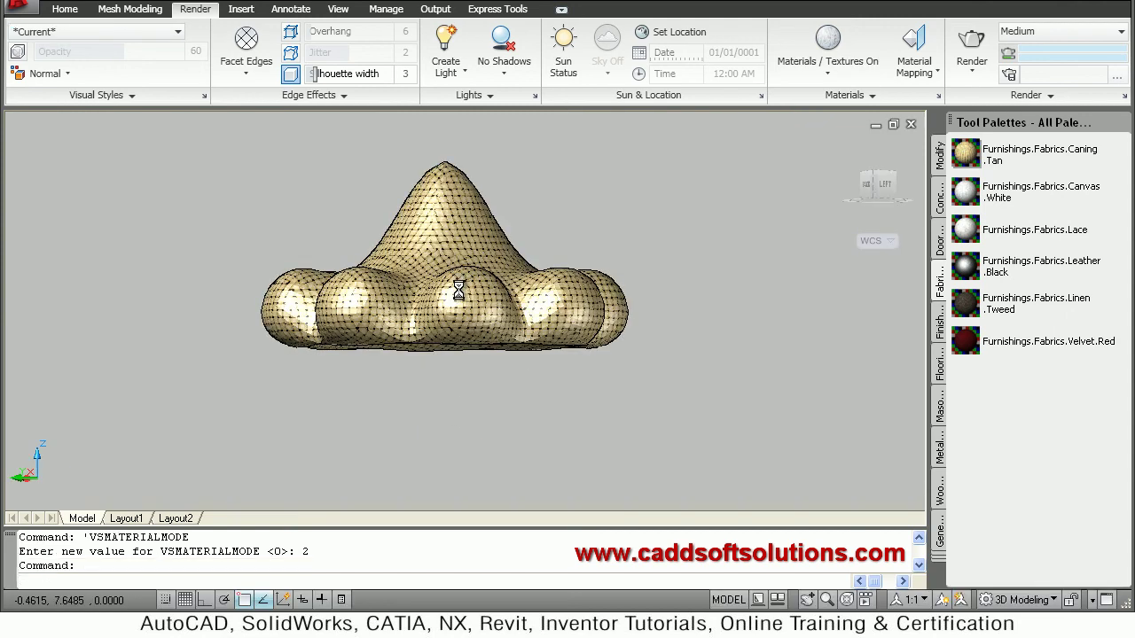
scroll(448, 255, up, 3)
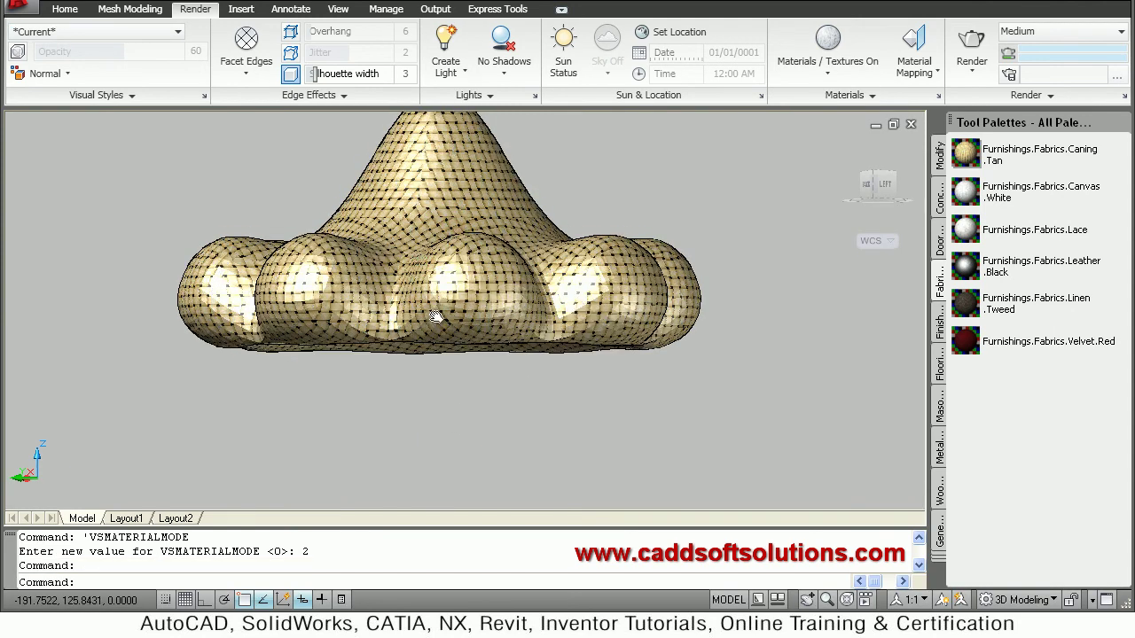
shift+middle_drag(438, 311, 476, 367)
shift+middle_drag(472, 325, 484, 278)
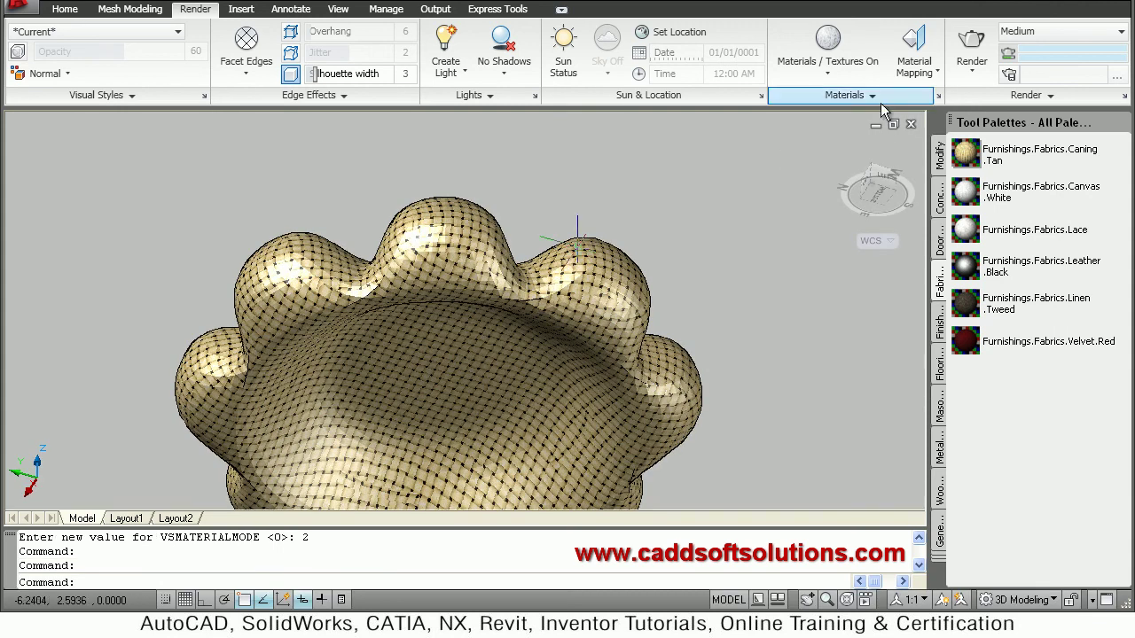